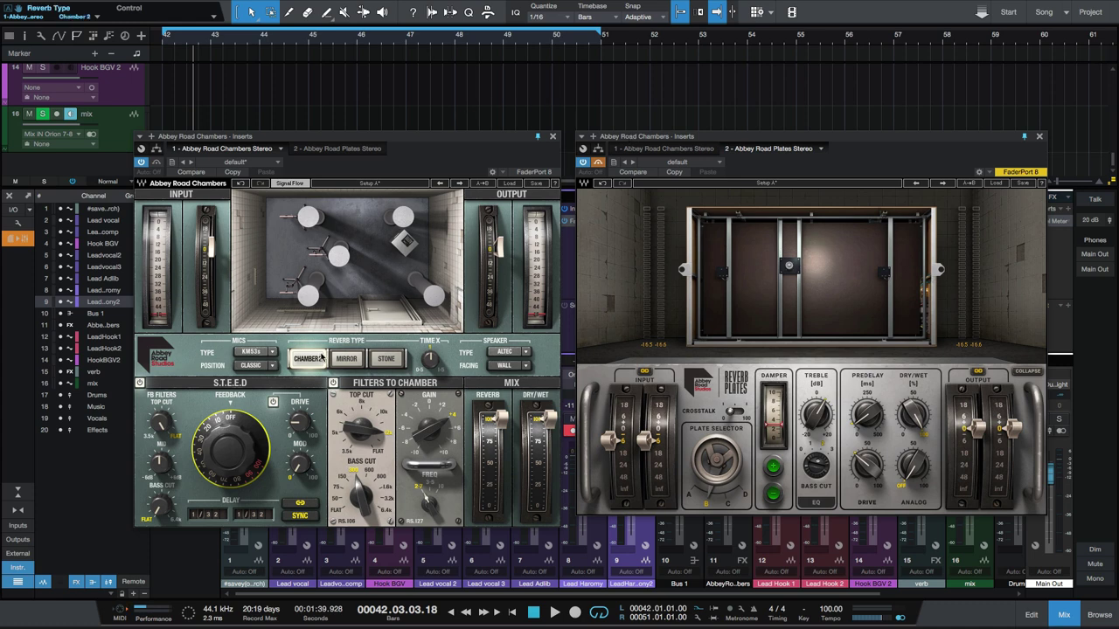
pyautogui.click(345, 367)
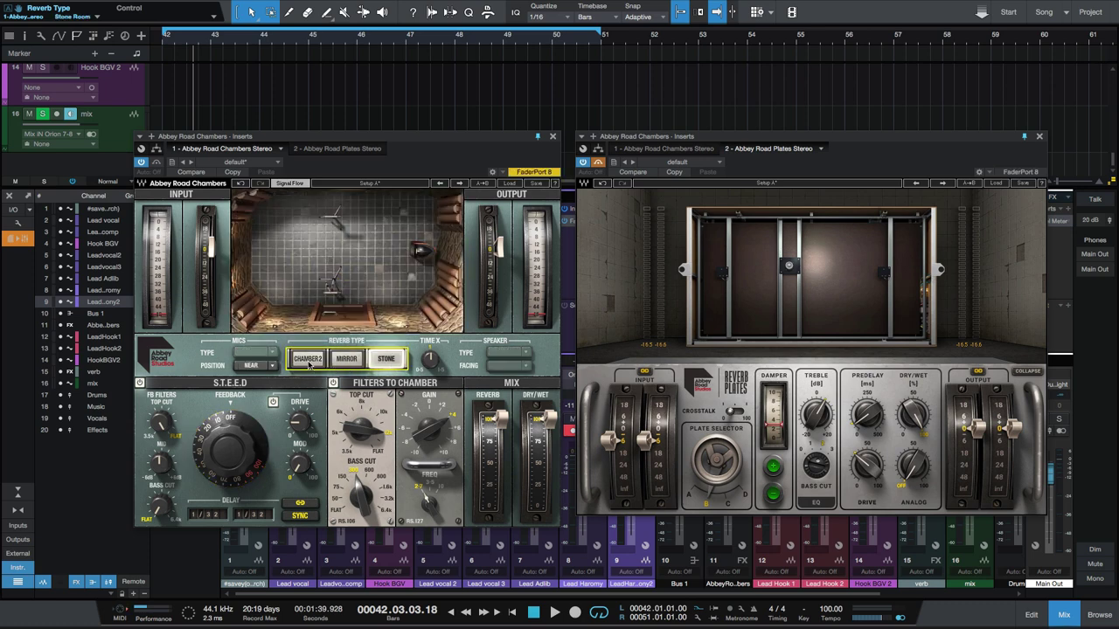
pyautogui.click(308, 362)
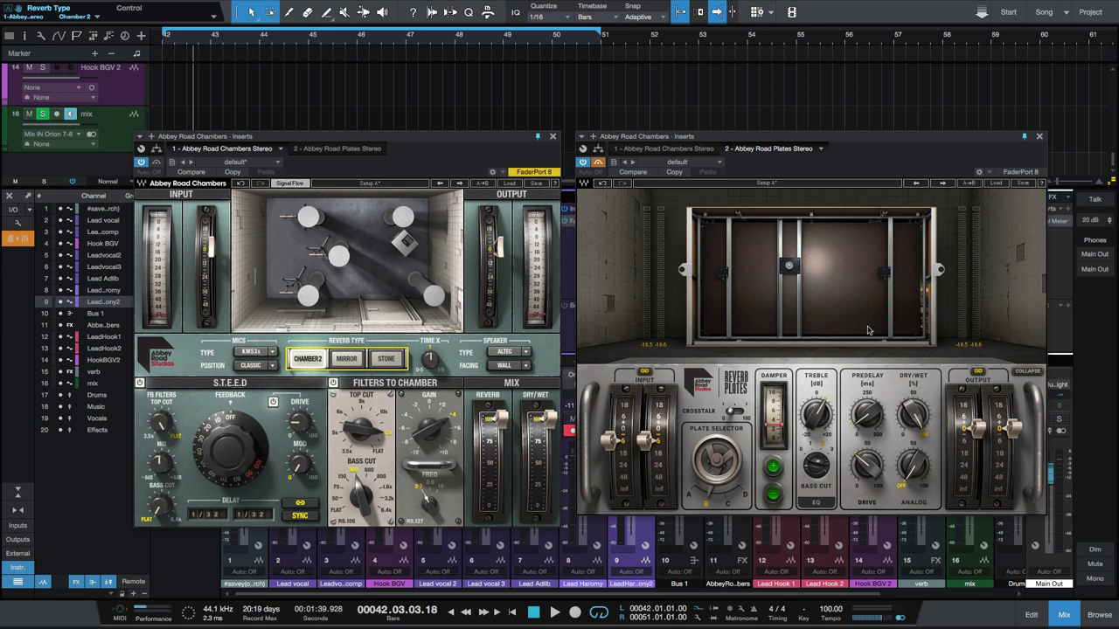
pyautogui.click(790, 271)
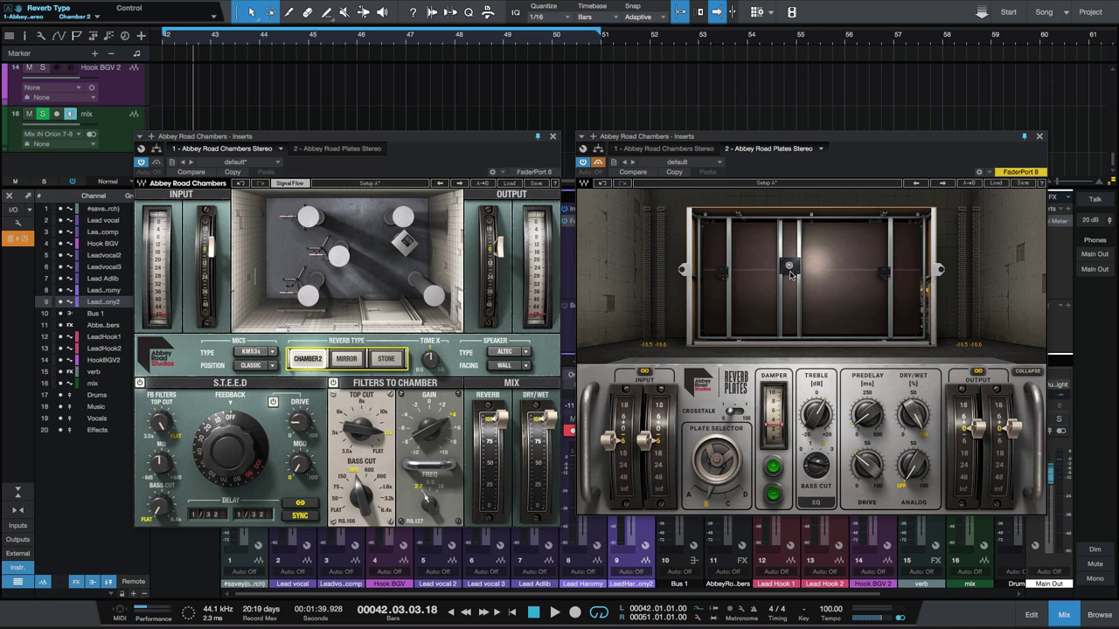
# - Audition the Chamber 2 speaker facing Room, then set it back to facing Wall
pyautogui.click(526, 367)
pyautogui.click(514, 382)
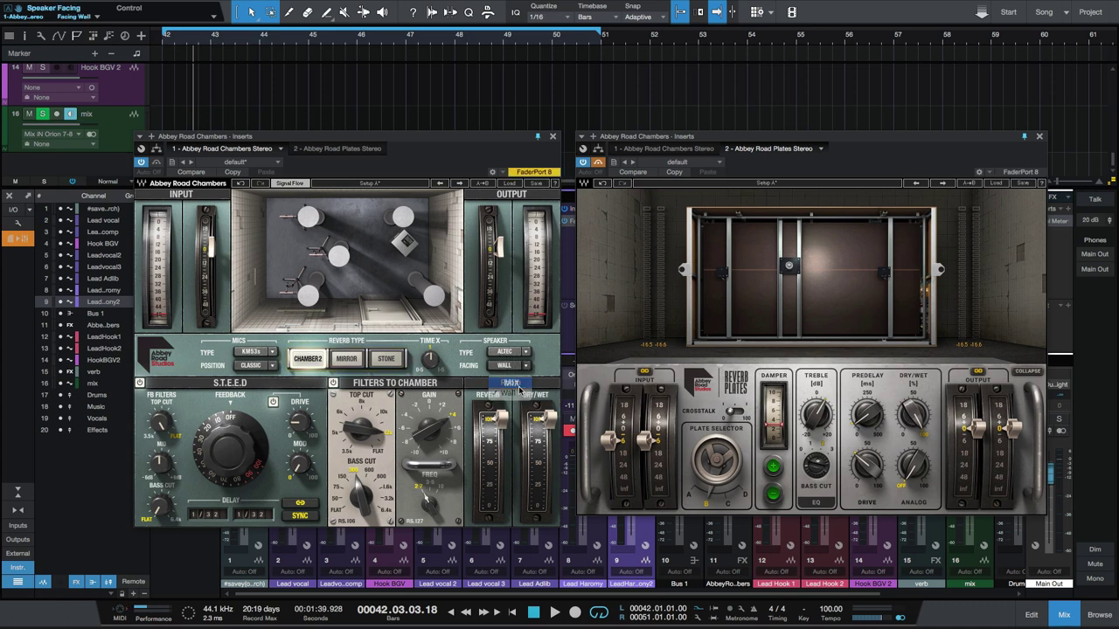
pyautogui.click(522, 366)
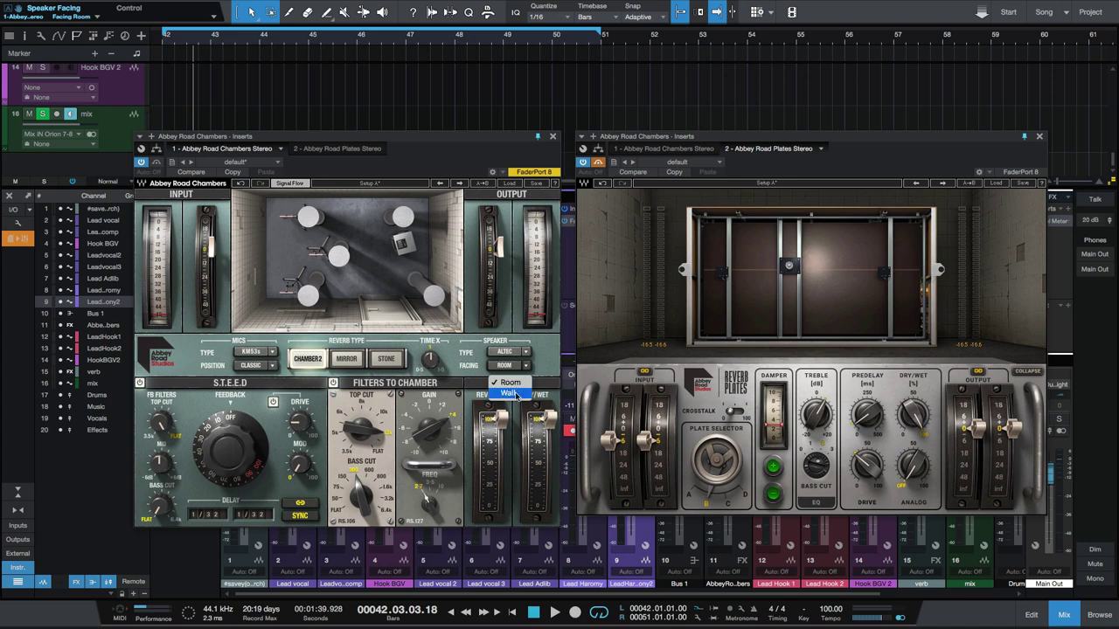
pyautogui.click(515, 395)
# - Keep KM53s microphones, move them to the Wall position, and start playback
pyautogui.click(271, 353)
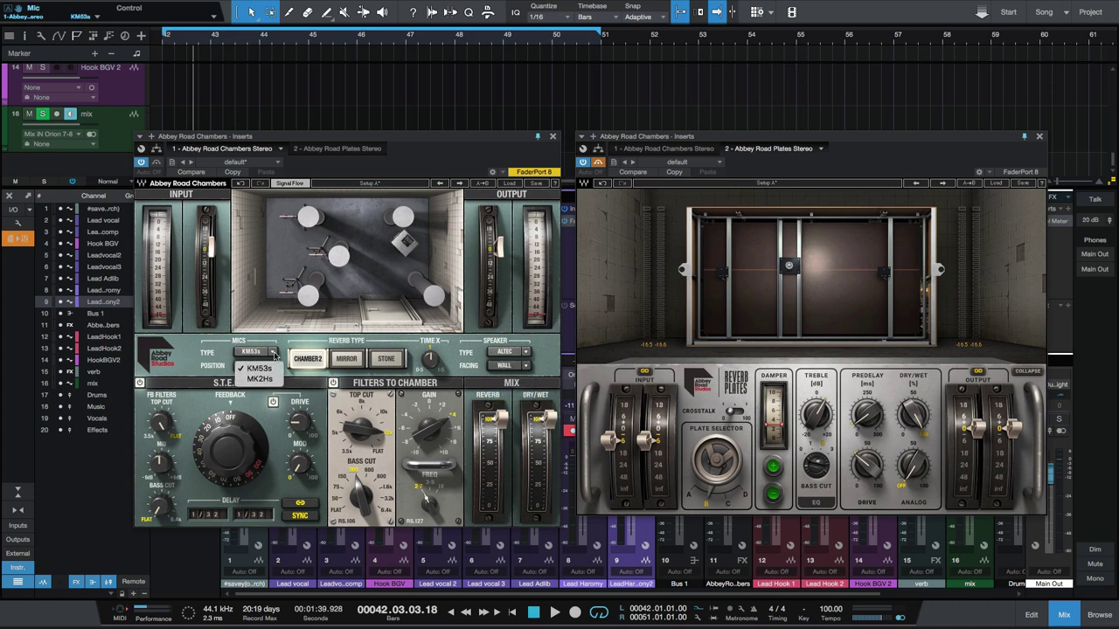
pyautogui.click(265, 369)
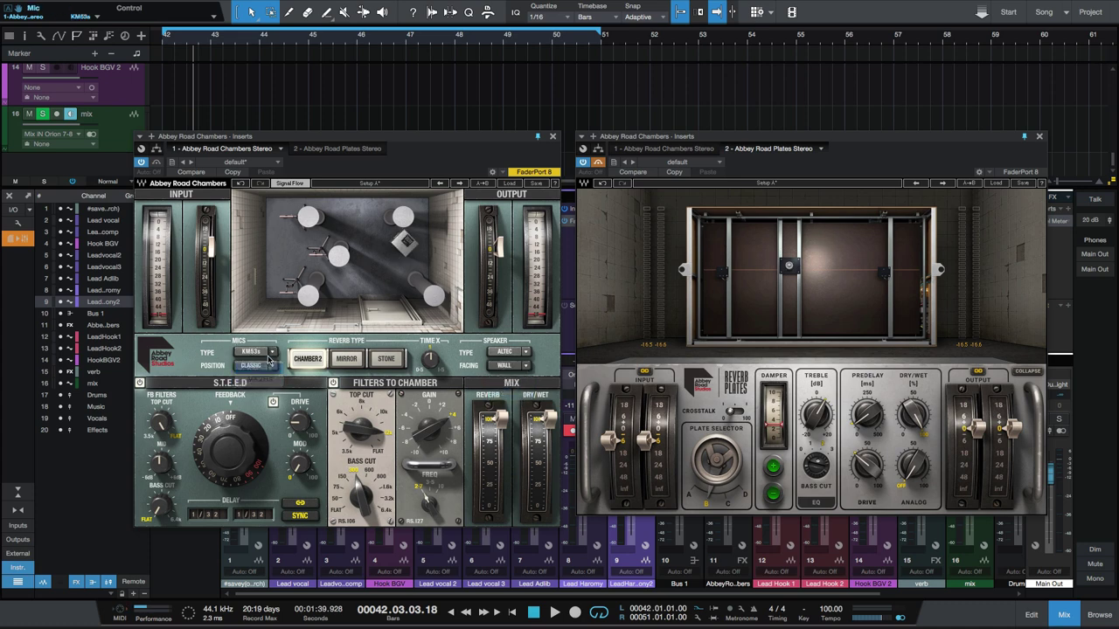
pyautogui.click(270, 367)
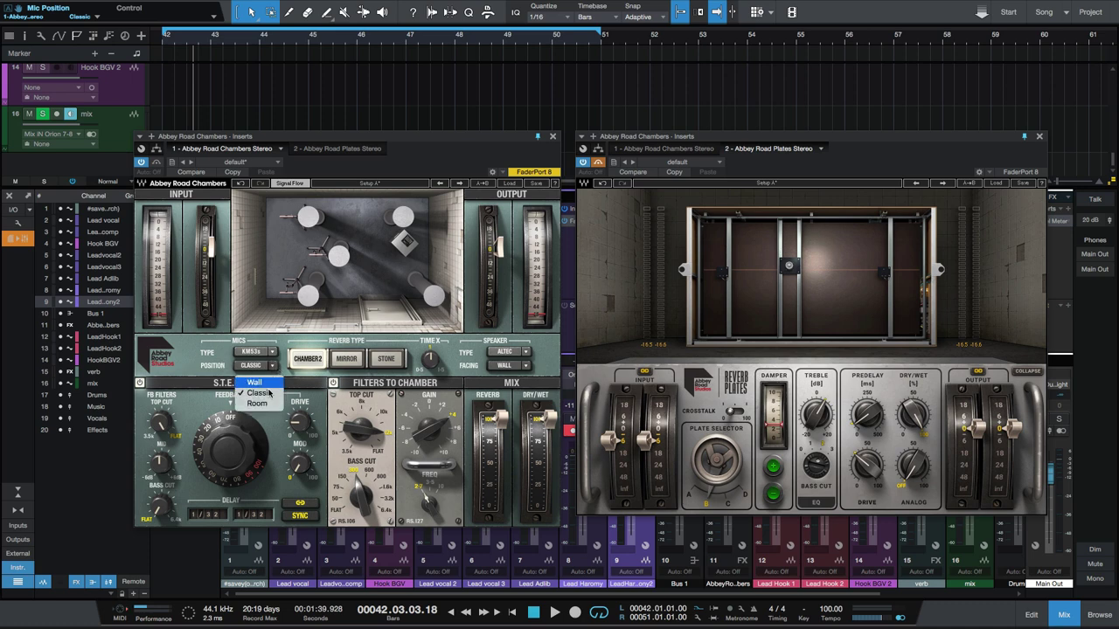
pyautogui.click(256, 382)
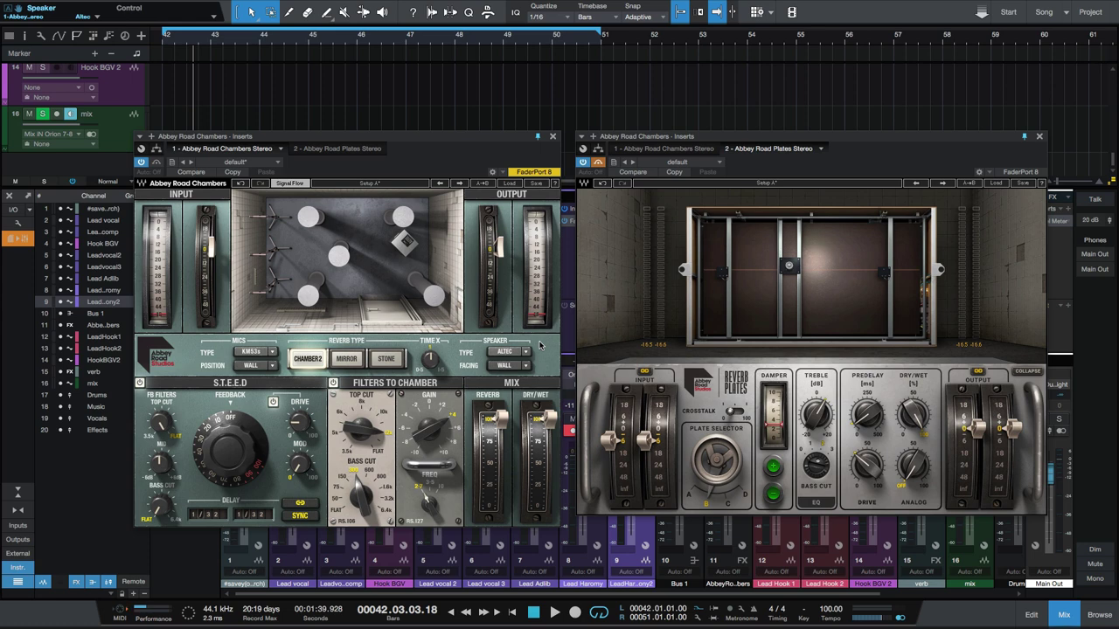
pyautogui.press('space')
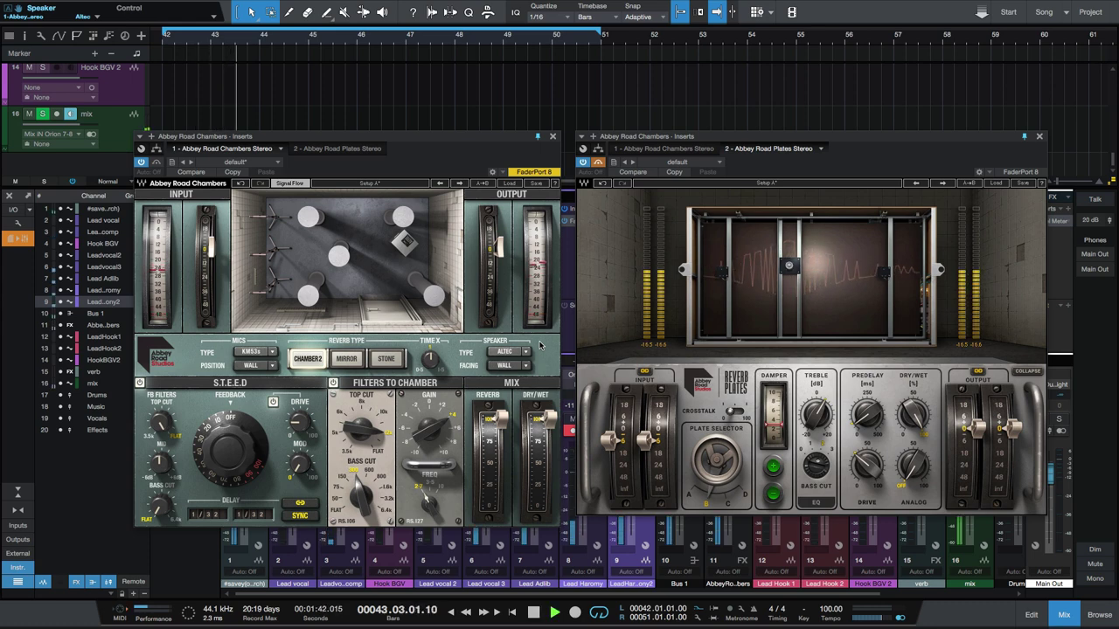
# - Focus the controller on the Plates window, then switch the Chambers reverb type to Mirror
pyautogui.click(784, 279)
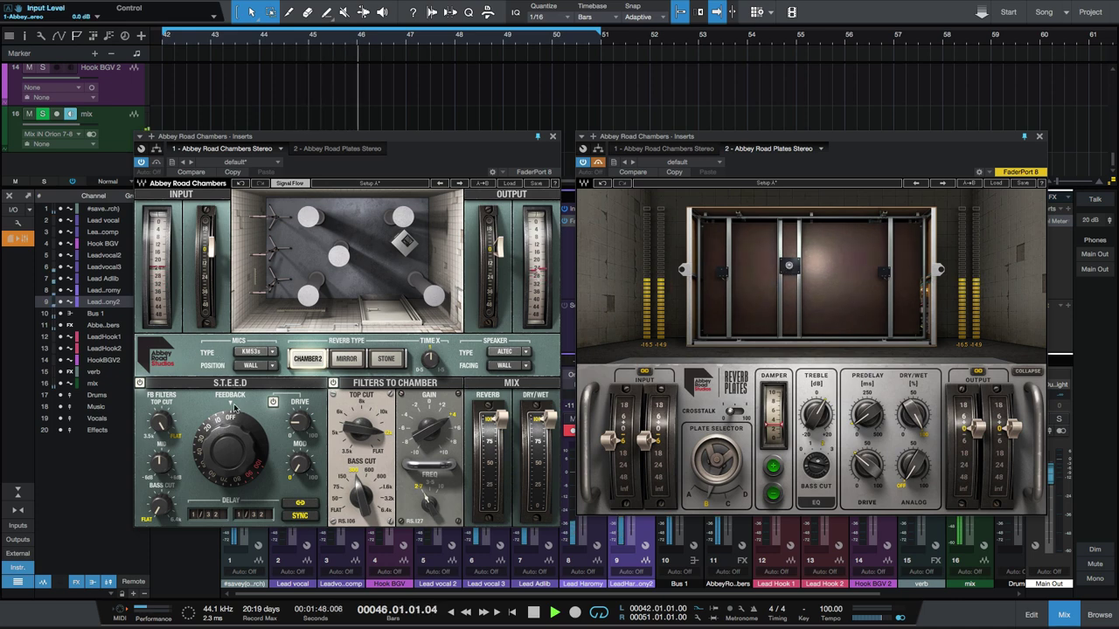
pyautogui.click(349, 360)
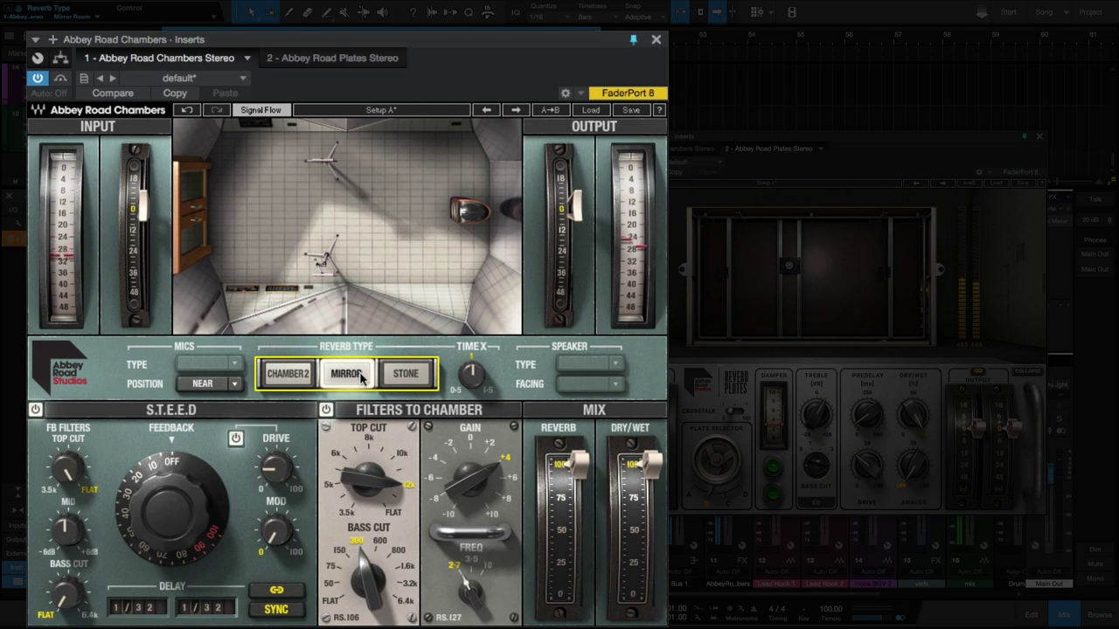
# - Audition the Stone and Mirror rooms, each with microphones moved to Far
pyautogui.click(417, 381)
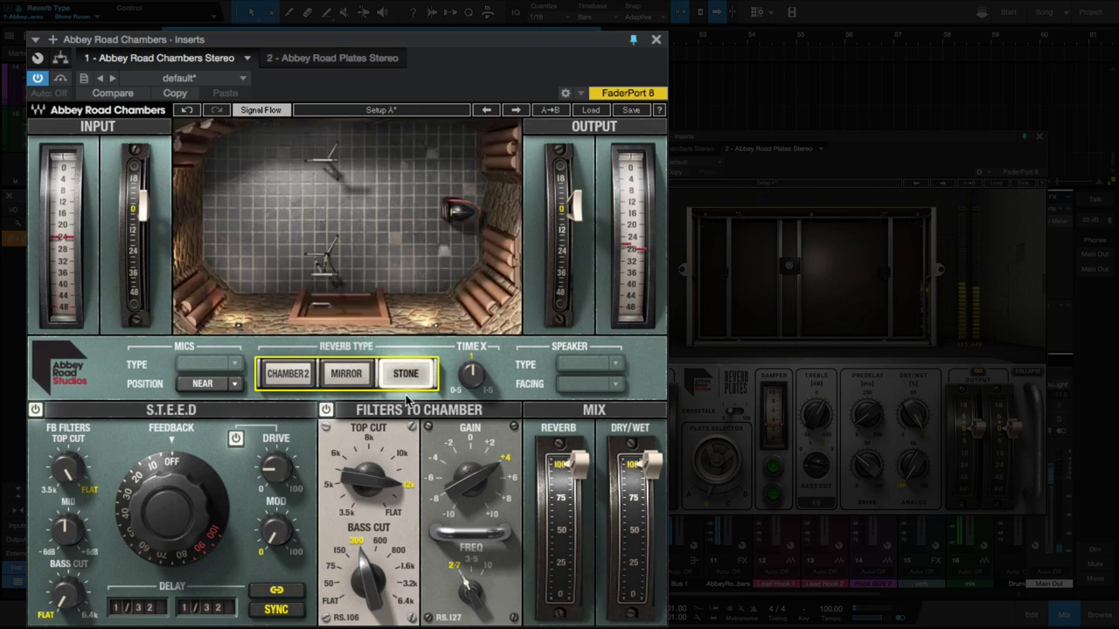
pyautogui.click(232, 384)
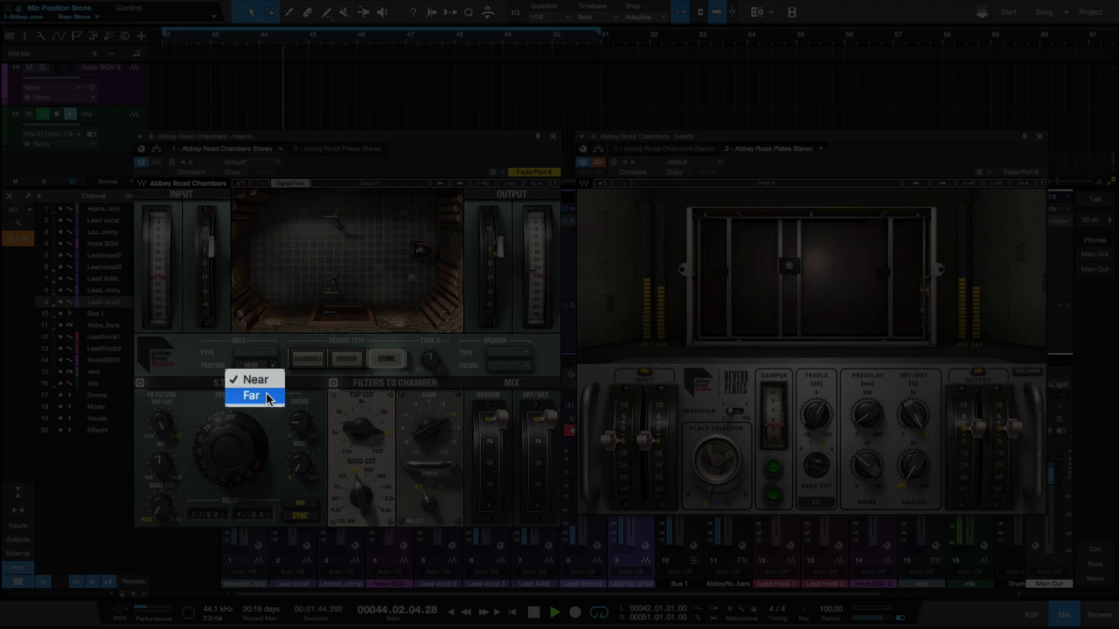
pyautogui.click(262, 395)
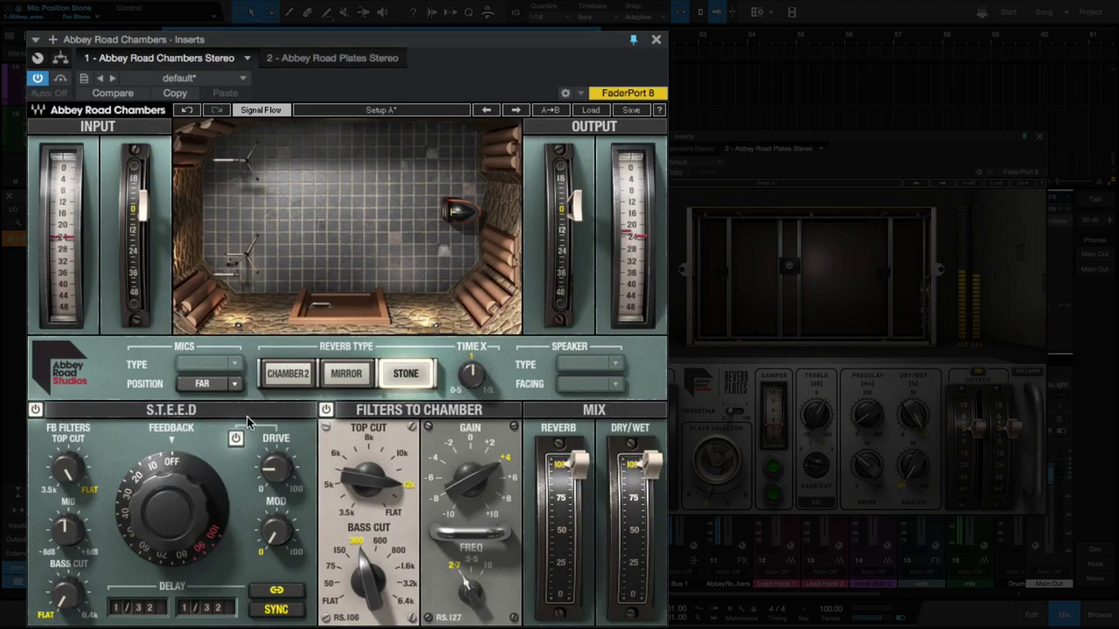
pyautogui.click(341, 375)
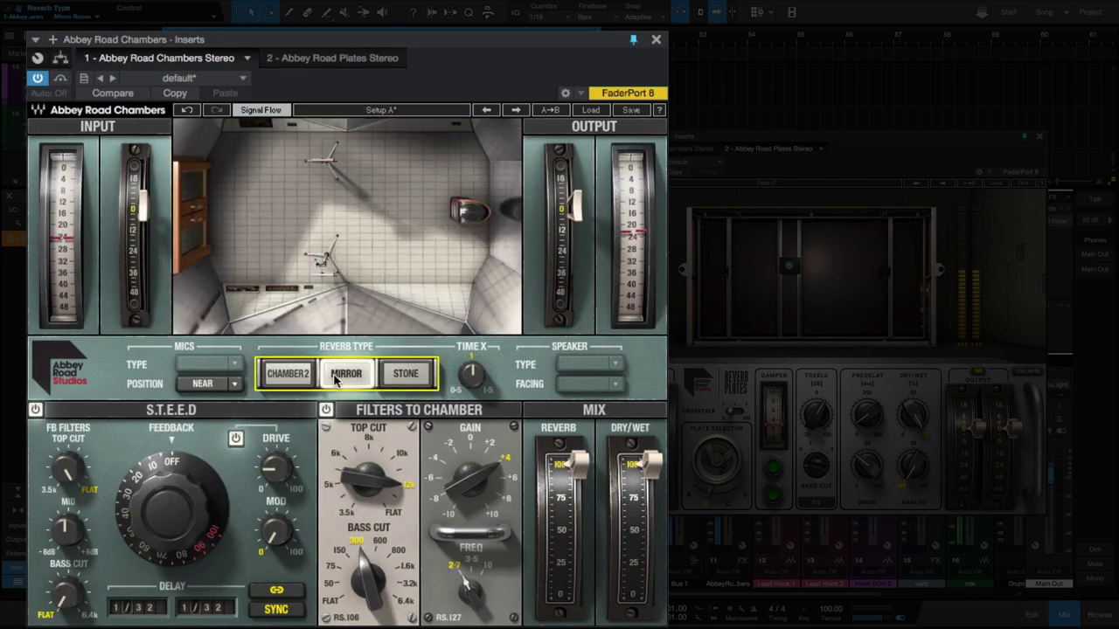
pyautogui.click(238, 385)
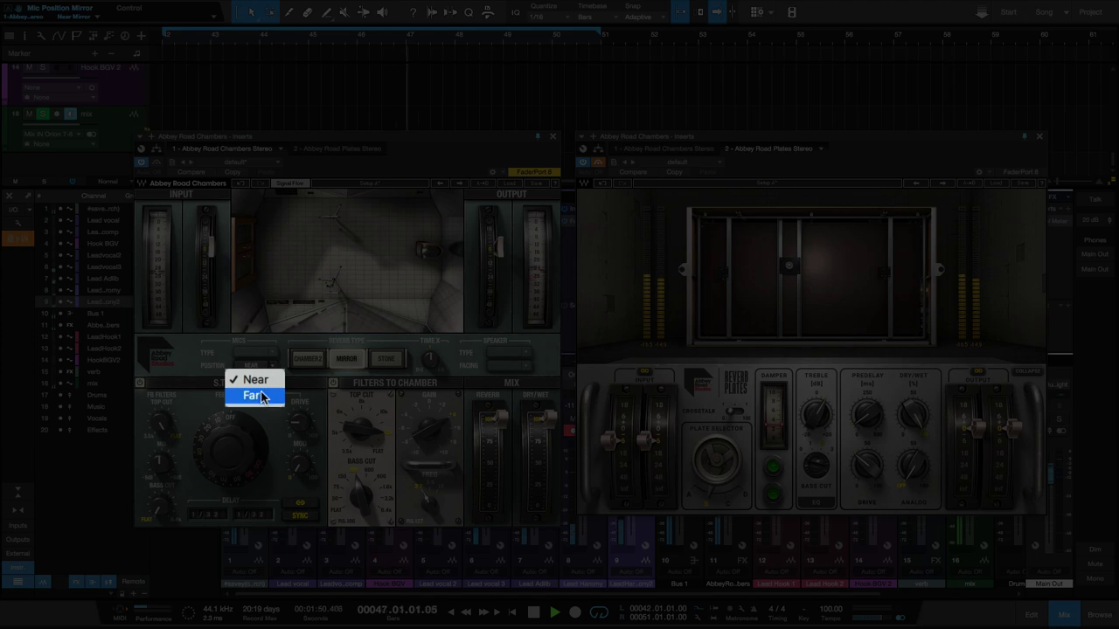
pyautogui.click(258, 395)
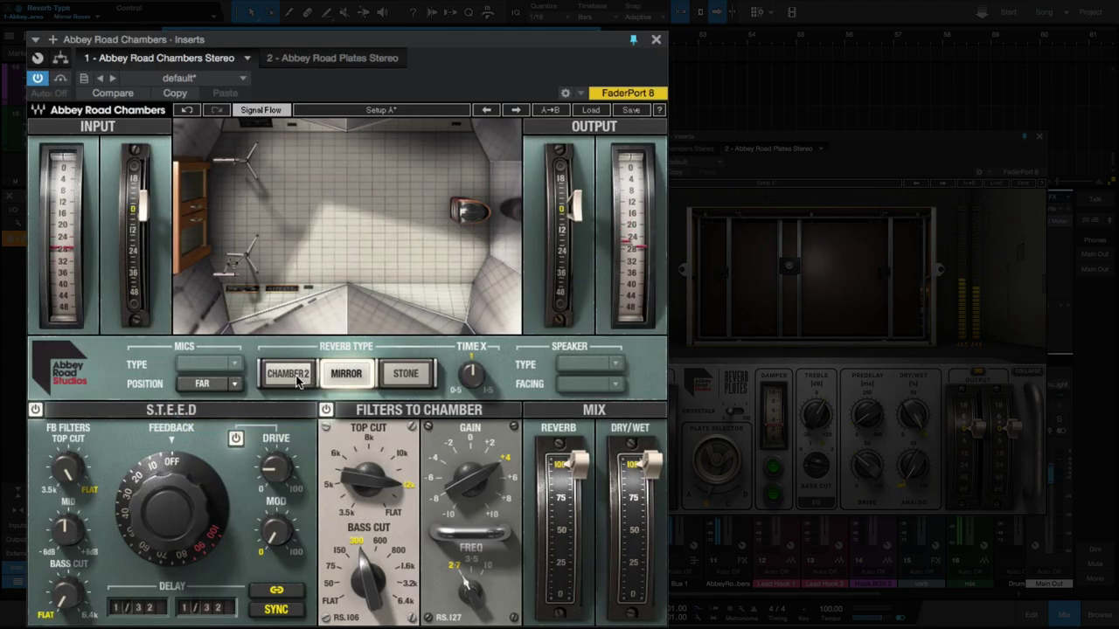
# - Return to Chamber 2 with microphones in the Classic position
pyautogui.click(297, 382)
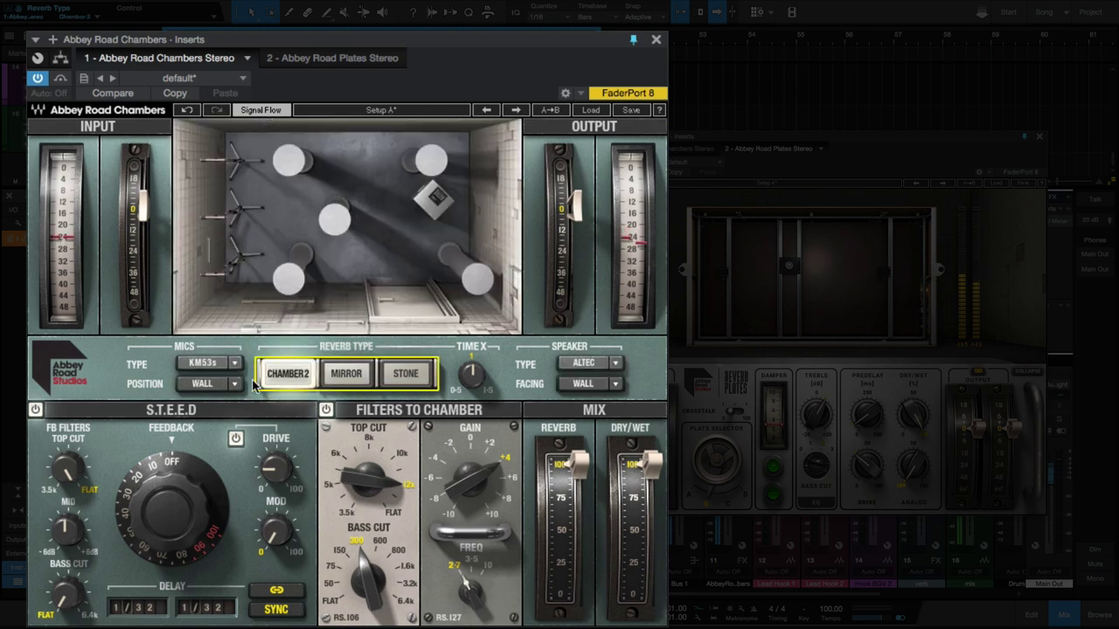
pyautogui.click(235, 385)
pyautogui.click(207, 405)
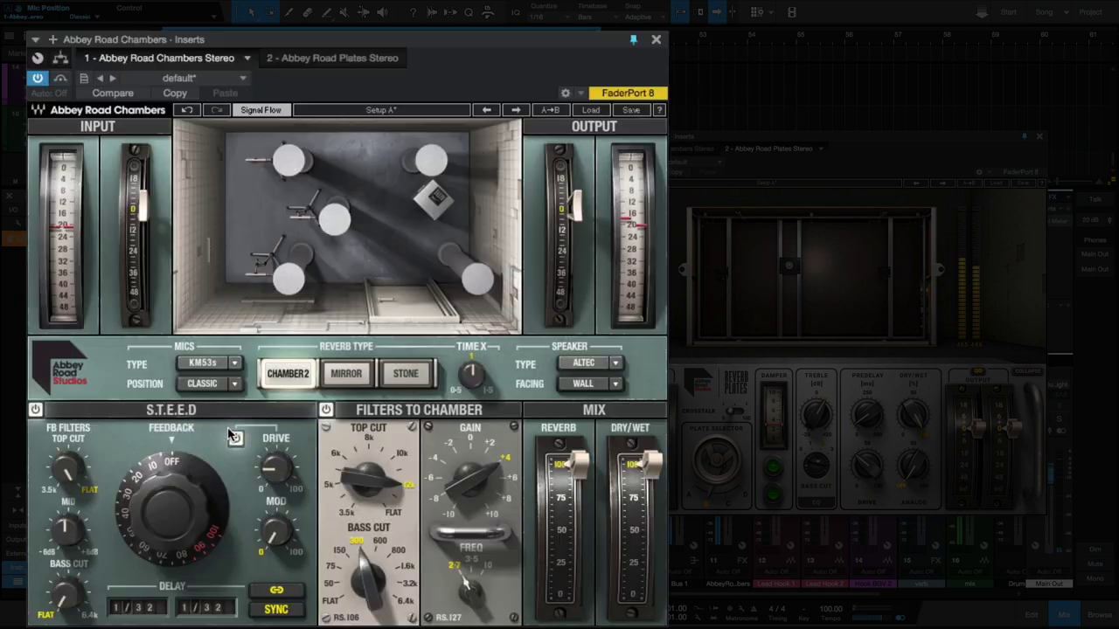
# - Compare B&W and Altec speakers, then settle on a B&W speaker facing Room
pyautogui.click(616, 364)
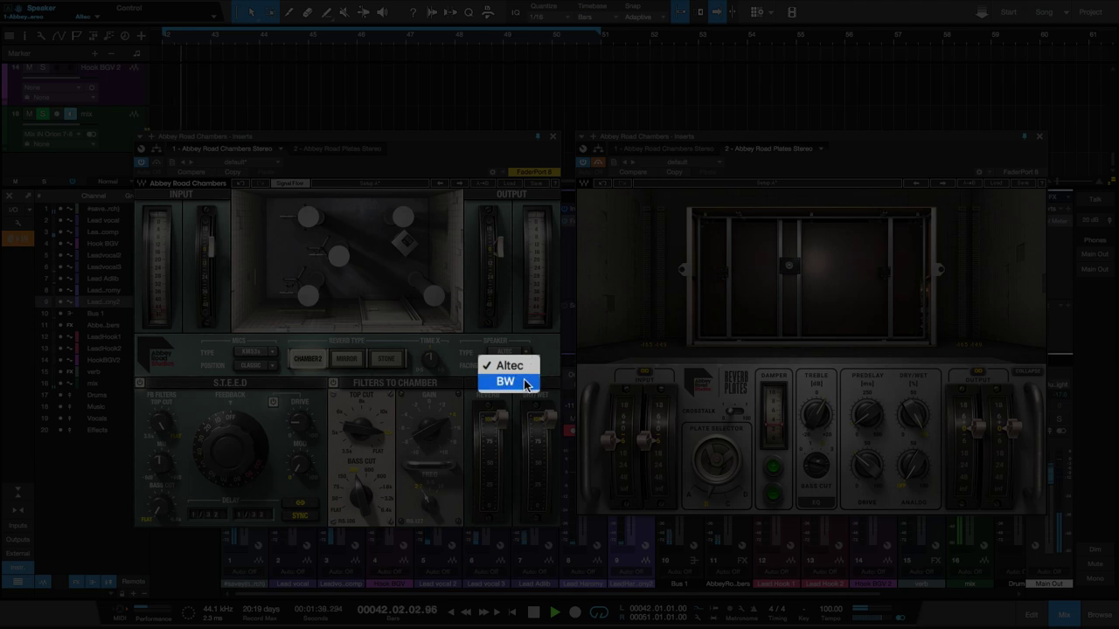
pyautogui.click(524, 382)
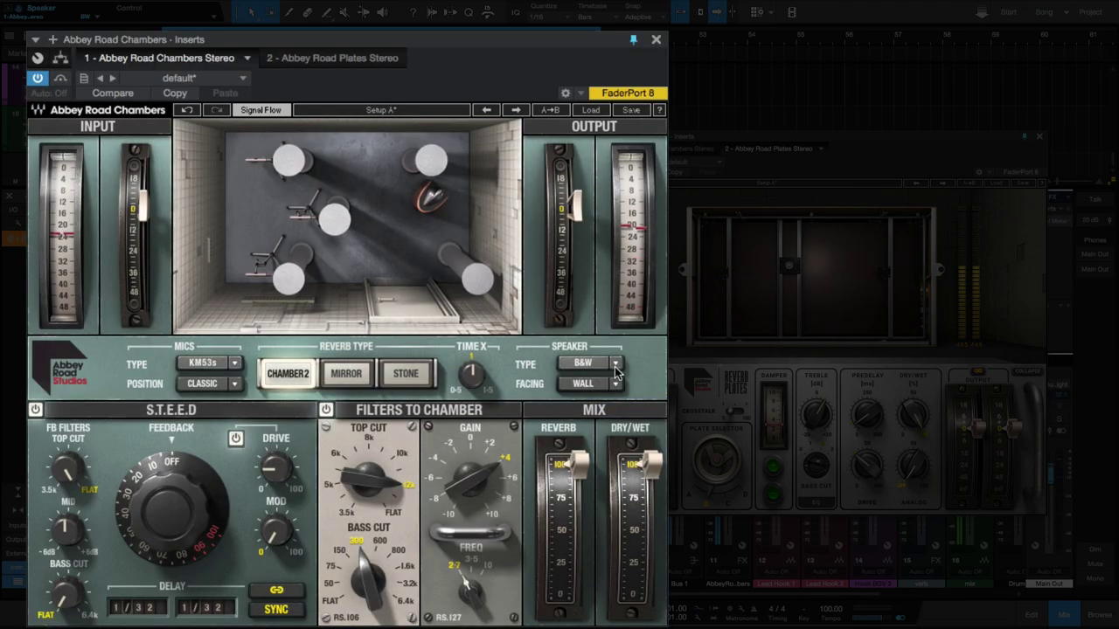
pyautogui.click(615, 363)
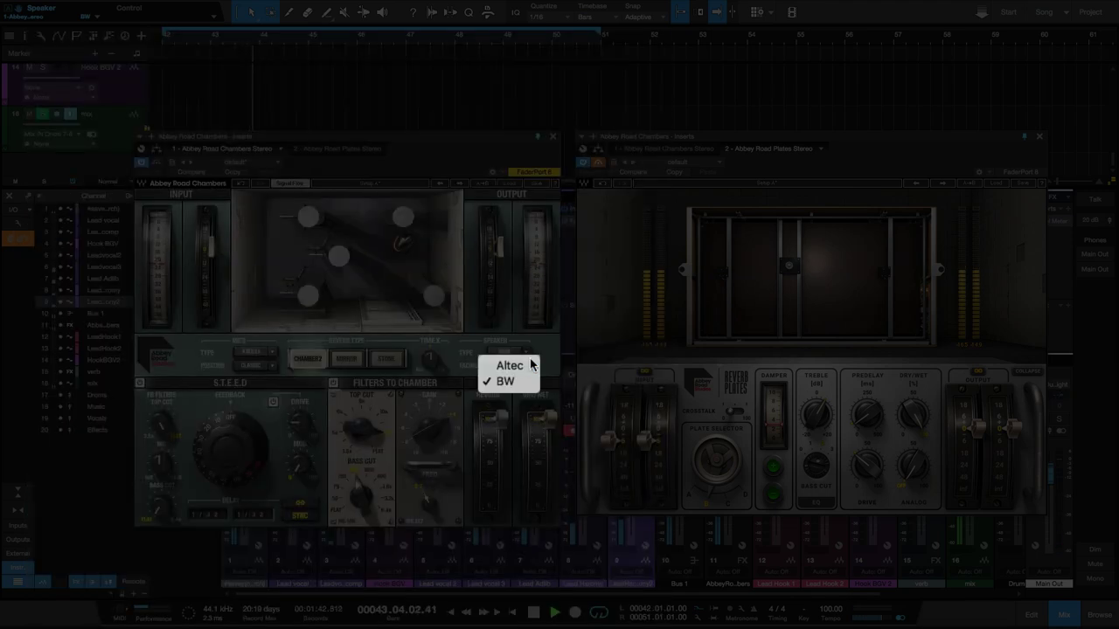
pyautogui.click(527, 366)
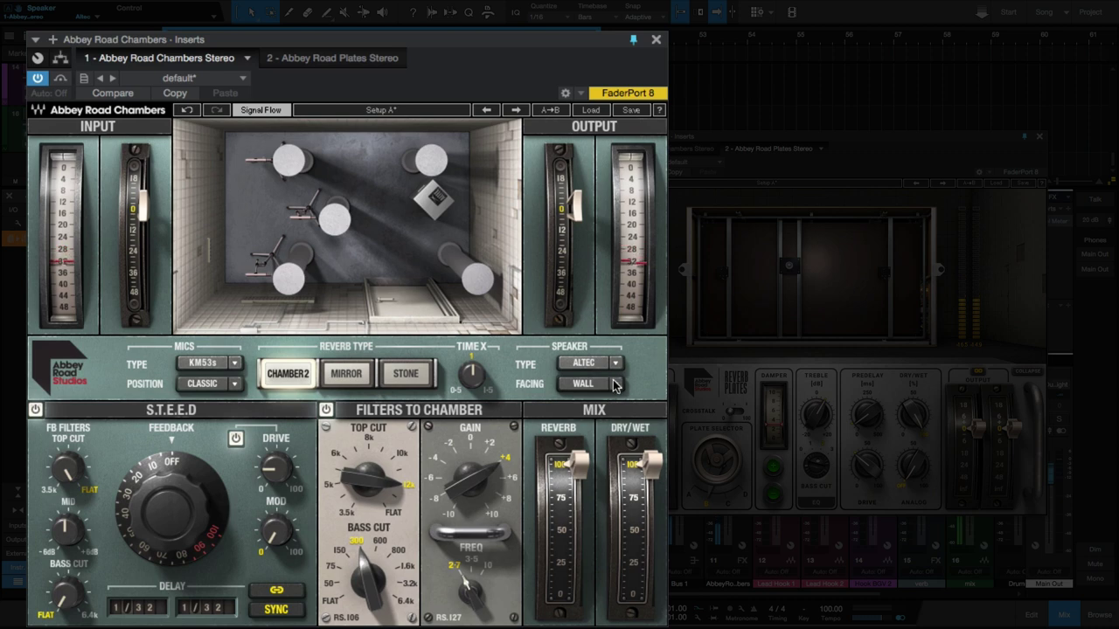
pyautogui.click(613, 385)
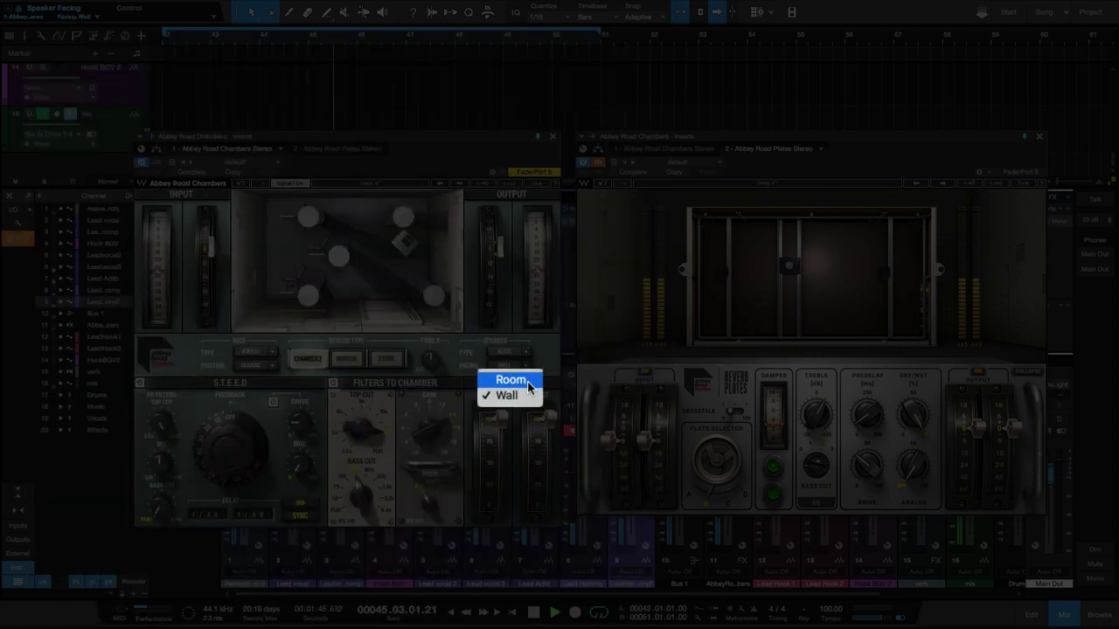
pyautogui.click(528, 380)
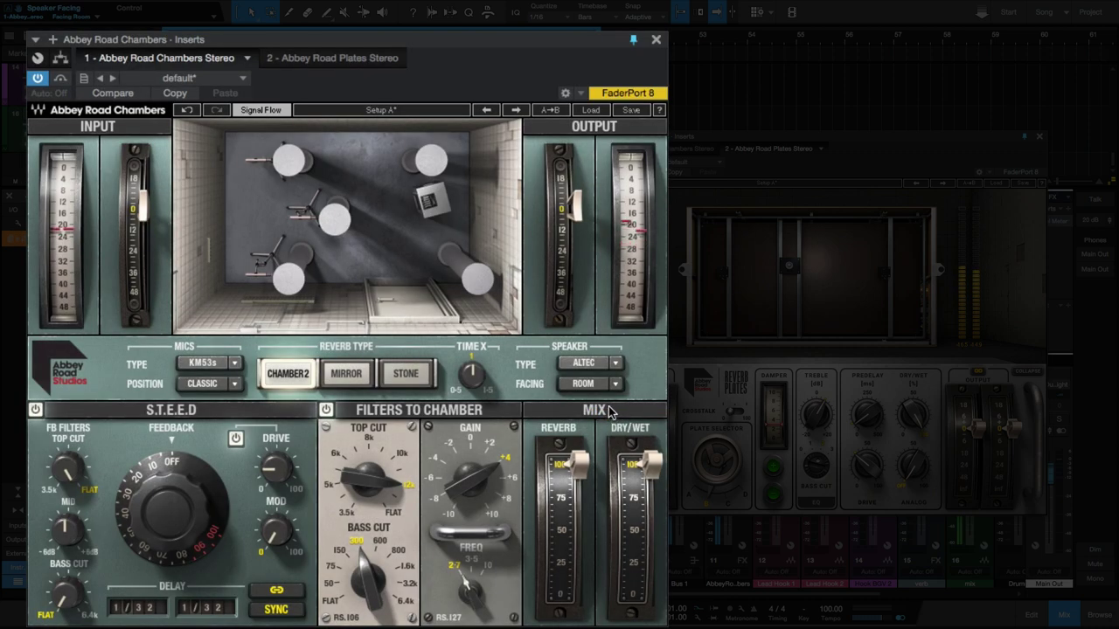
pyautogui.click(585, 362)
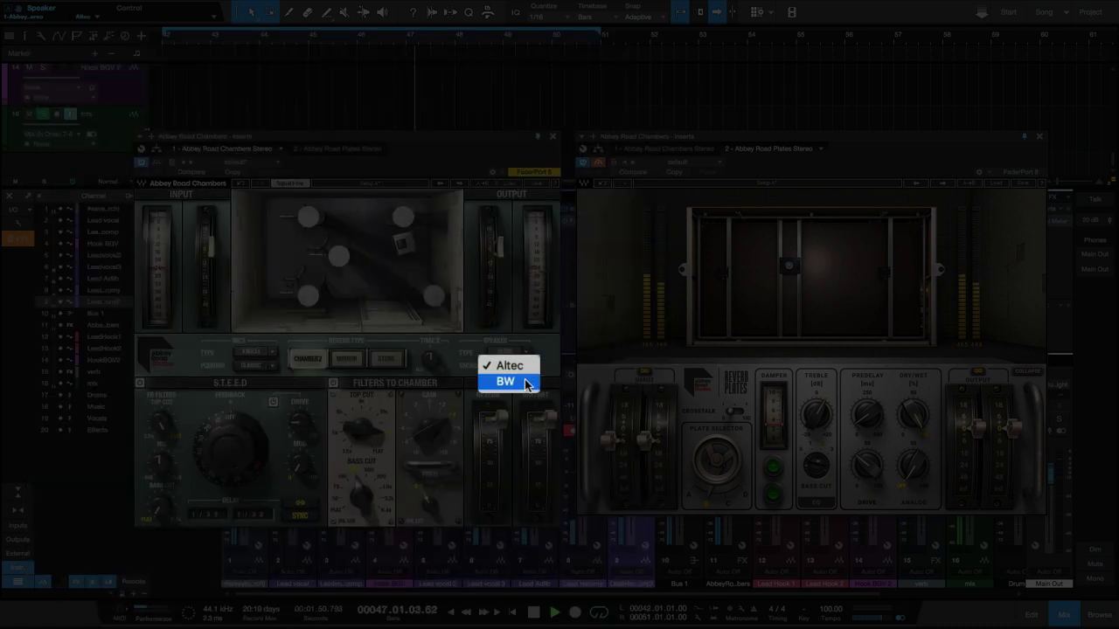
pyautogui.click(525, 382)
# - Change the Chamber 2 microphones to MK2Hs
pyautogui.click(251, 352)
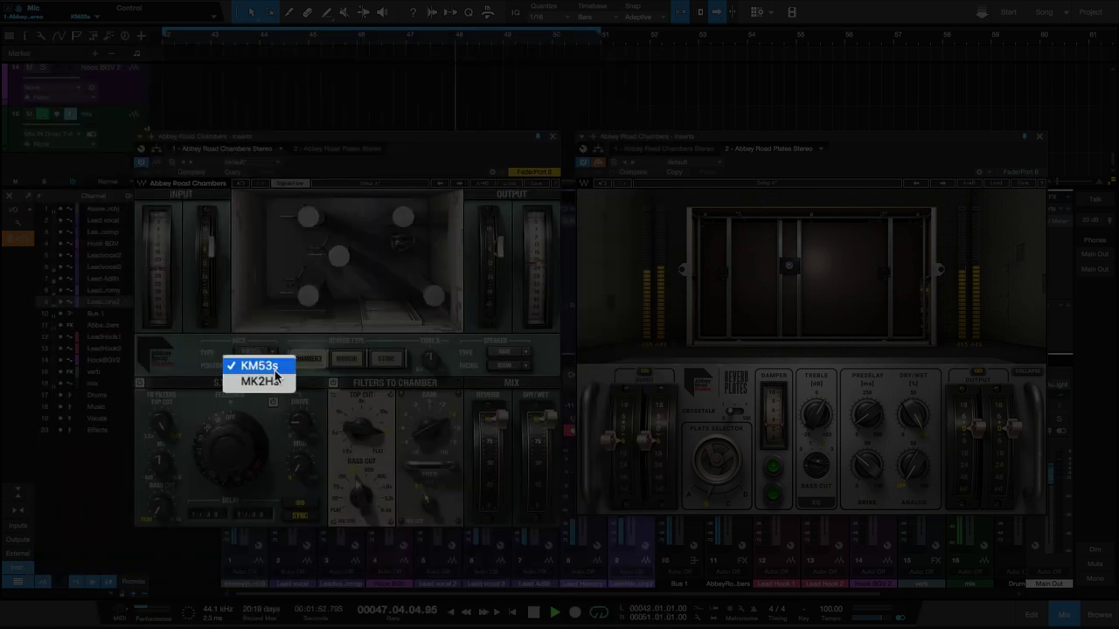
pyautogui.click(262, 381)
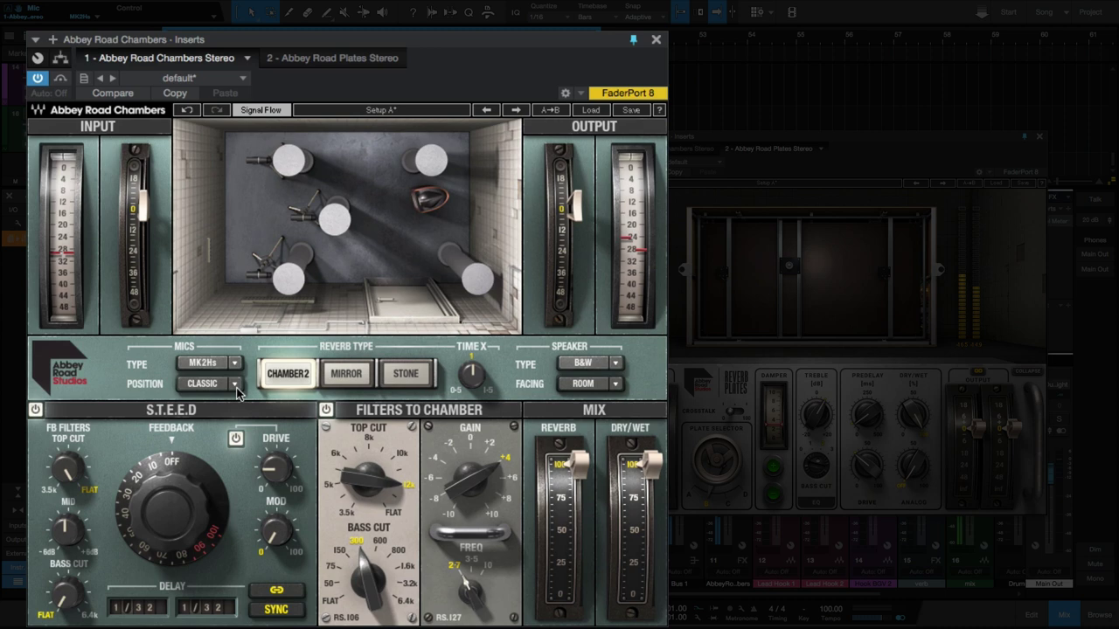
pyautogui.click(234, 385)
# - Set the Chambers mics to Room, then step the Plates selector from plate B to D
pyautogui.click(203, 411)
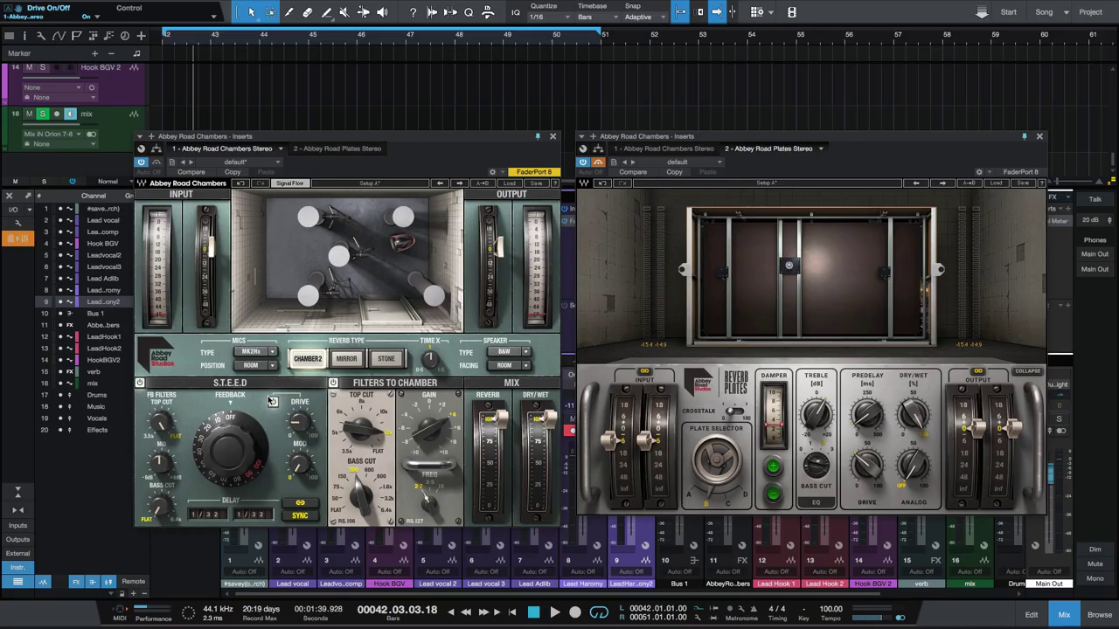
pyautogui.click(599, 165)
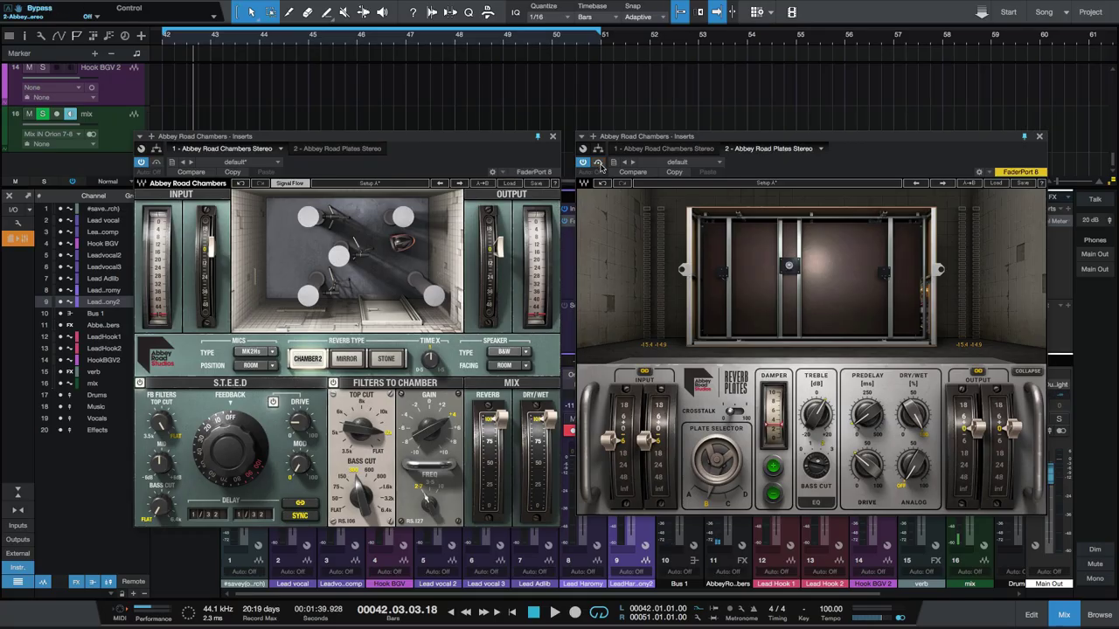
pyautogui.click(687, 497)
pyautogui.click(704, 504)
pyautogui.click(728, 504)
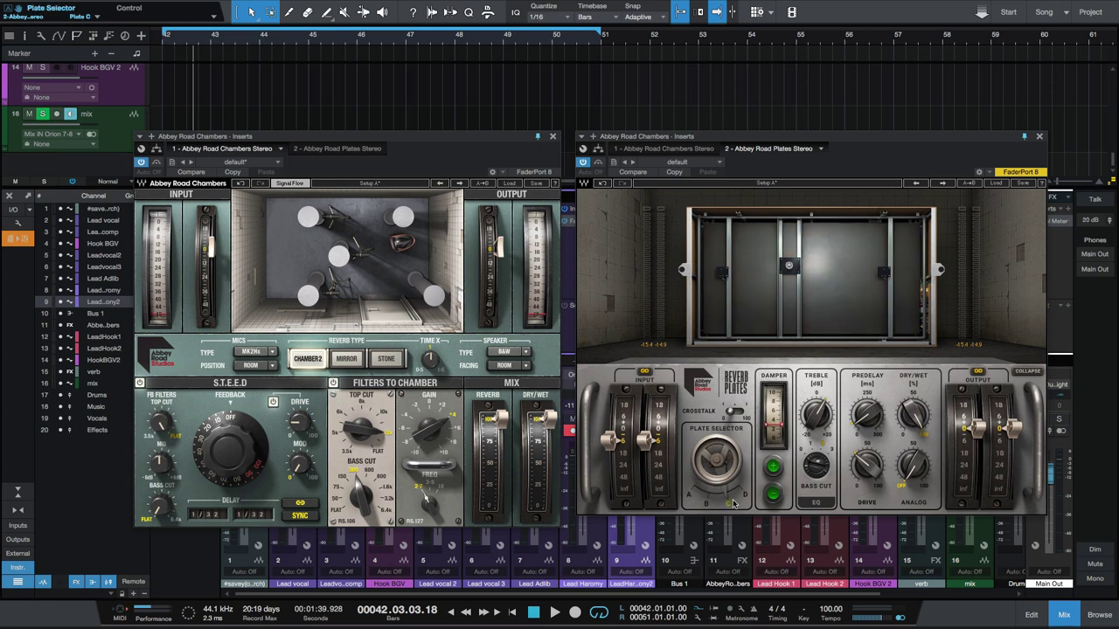
pyautogui.click(741, 498)
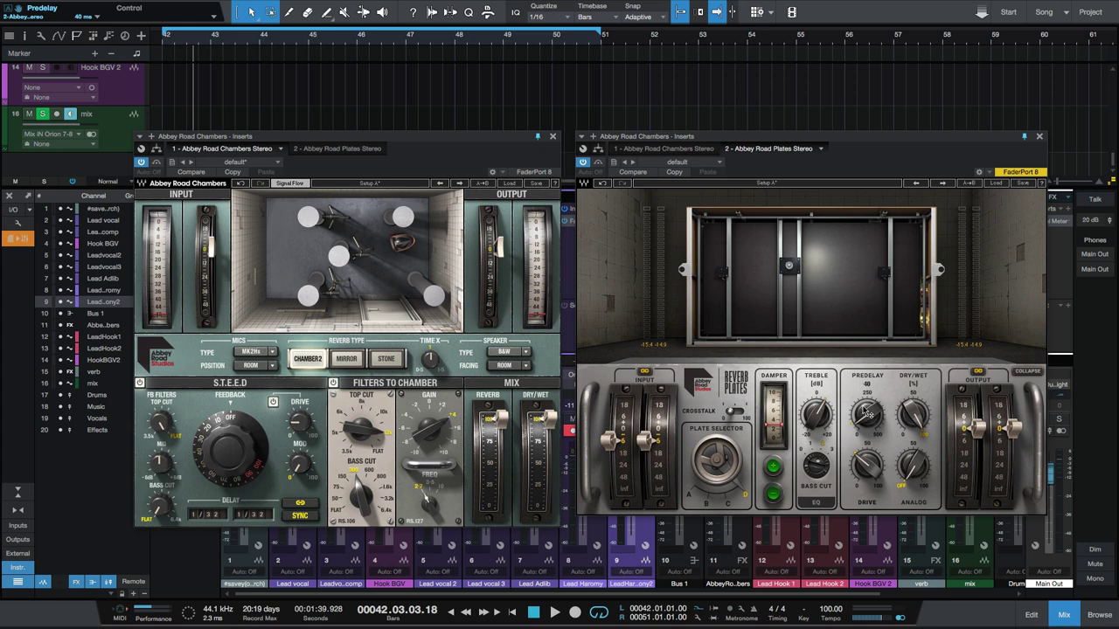
# - Nudge the plate damper up, then down until it reads 3
pyautogui.click(773, 468)
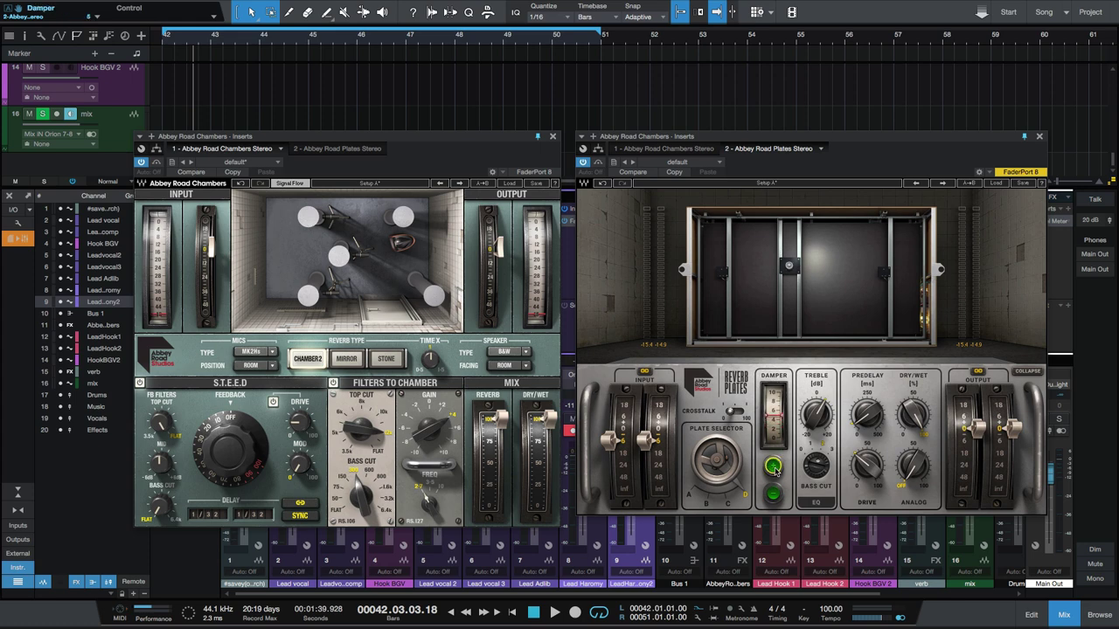
pyautogui.click(773, 491)
pyautogui.click(773, 492)
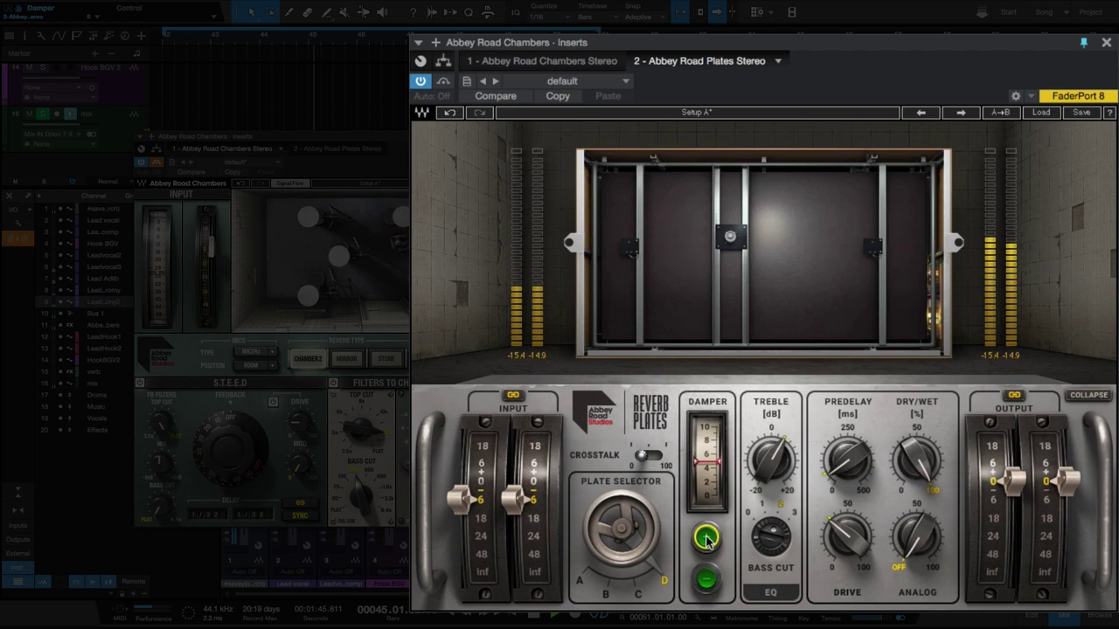
# - Raise the plate damper to about 8, then lower it back to about 3
pyautogui.click(707, 538)
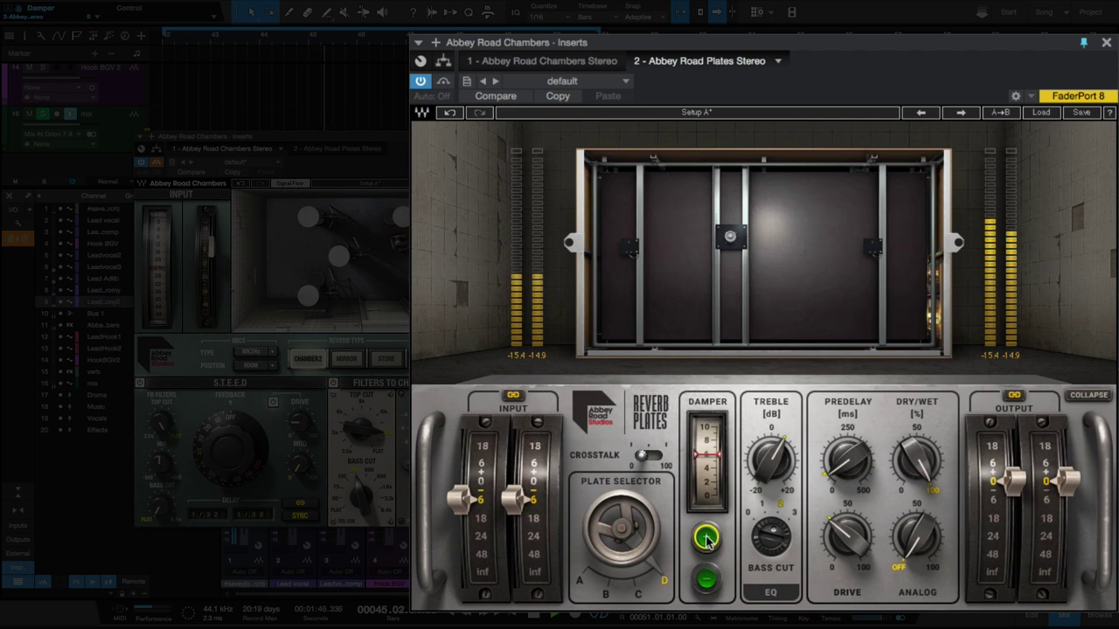
pyautogui.click(707, 538)
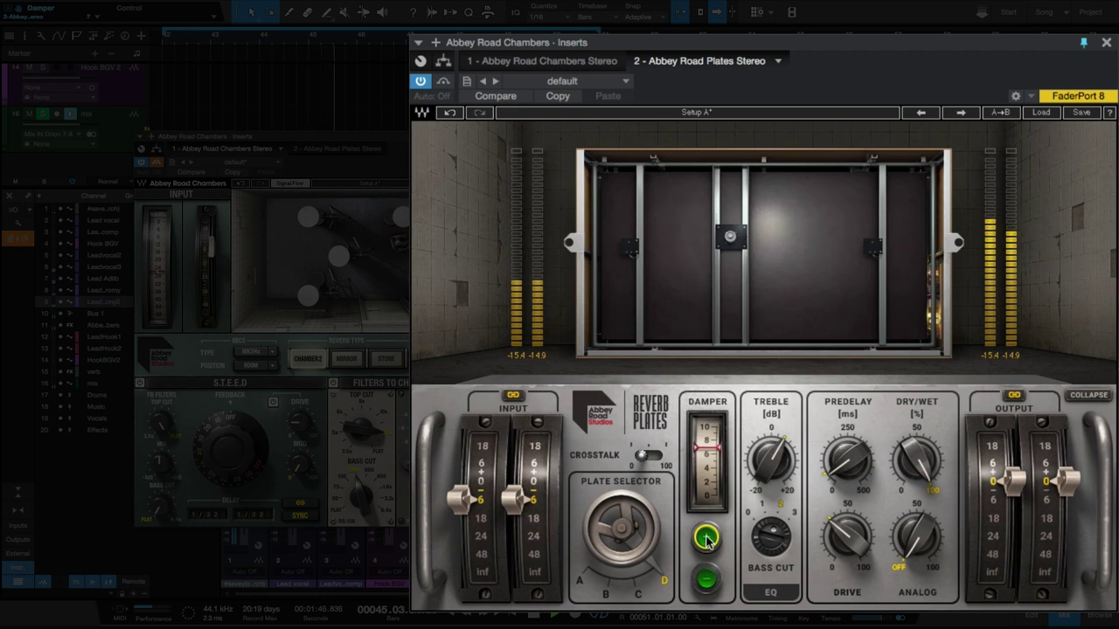
pyautogui.click(707, 580)
pyautogui.click(707, 580)
pyautogui.click(707, 579)
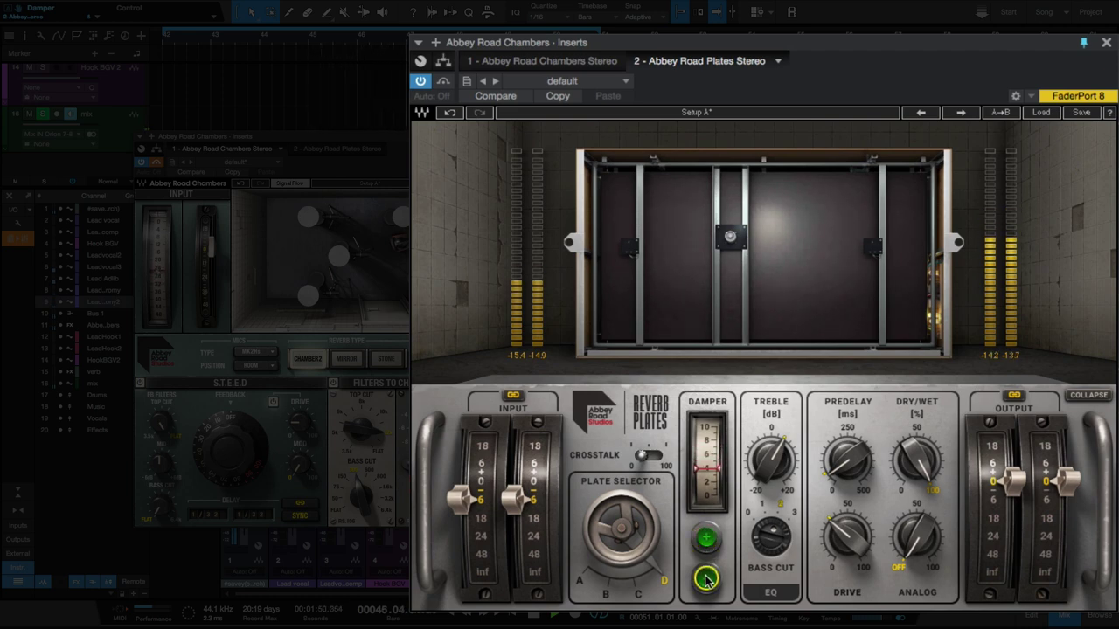
pyautogui.click(707, 580)
# - Audition plates C, B and A with playback stopped, returning to plate B
pyautogui.click(643, 589)
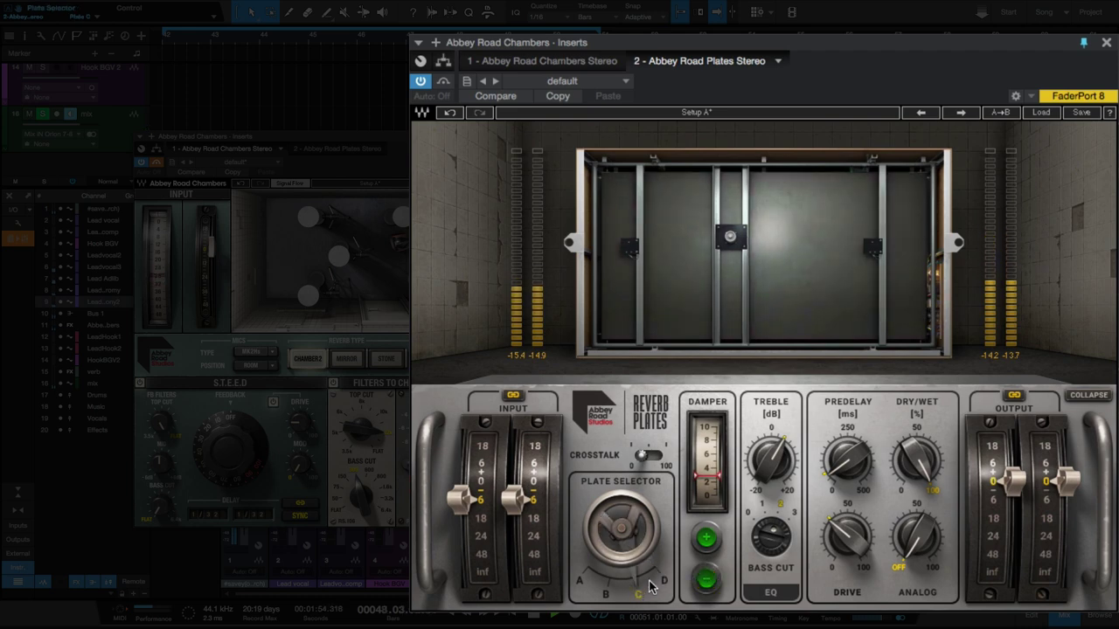
pyautogui.click(609, 594)
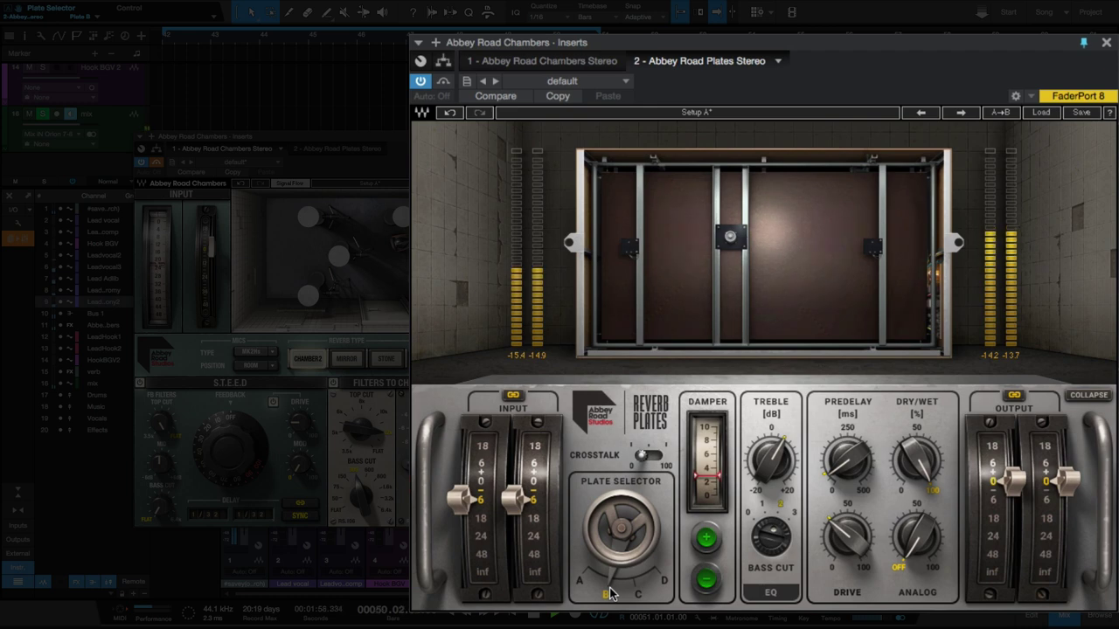
pyautogui.press('space')
pyautogui.click(581, 586)
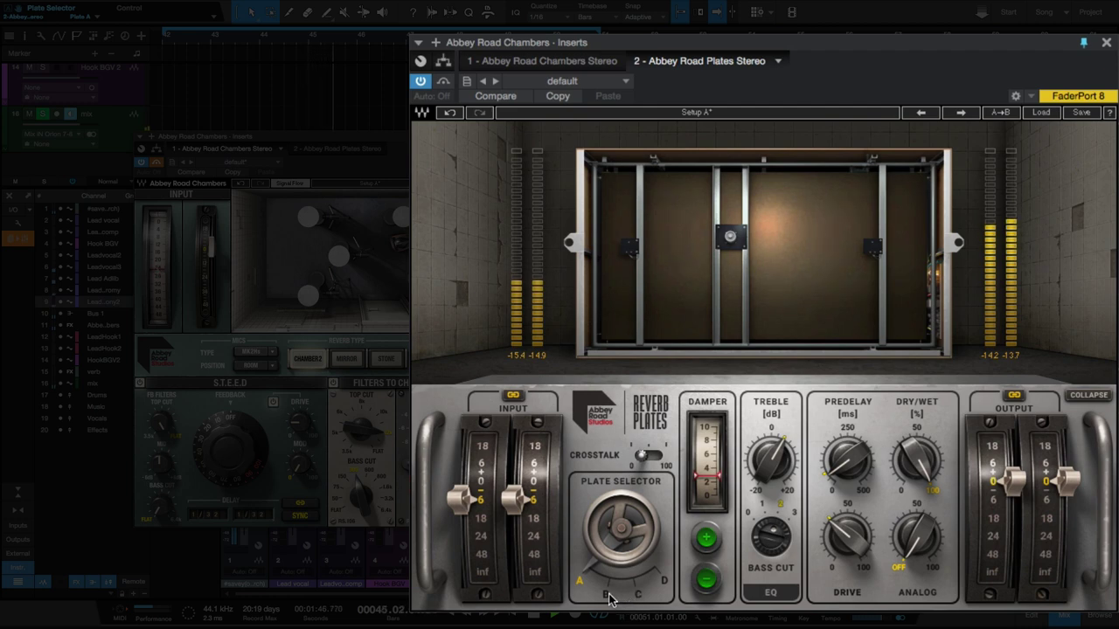
pyautogui.click(606, 595)
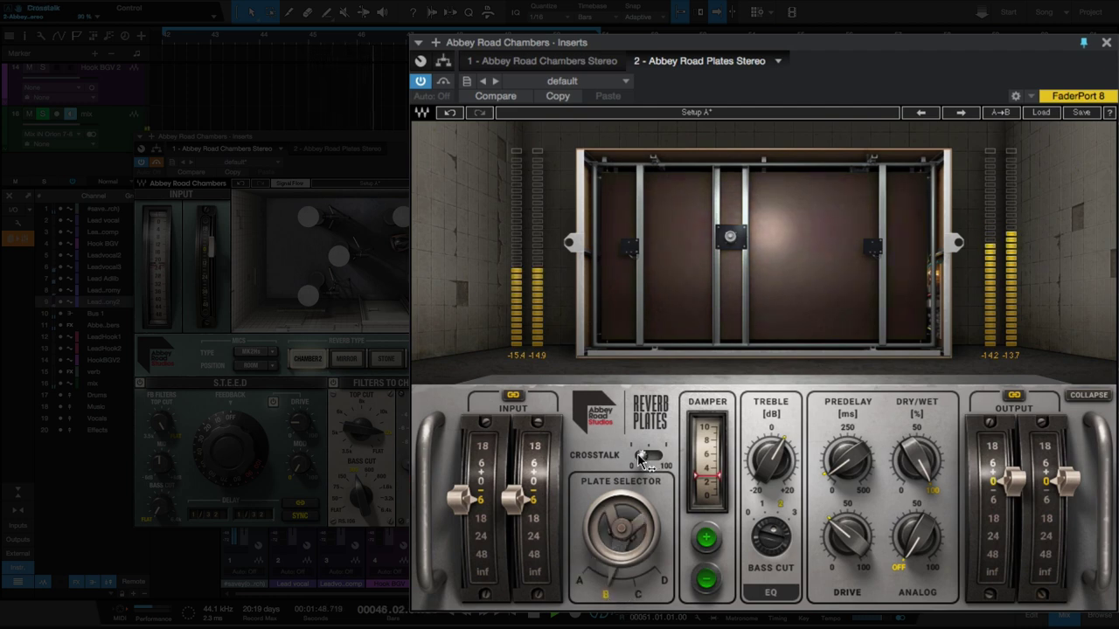
# - Try crosstalk 51%, predelay 100 ms and drive 48.6, then return crosstalk to 0
pyautogui.moveTo(640, 461); pyautogui.dragTo(664, 454)
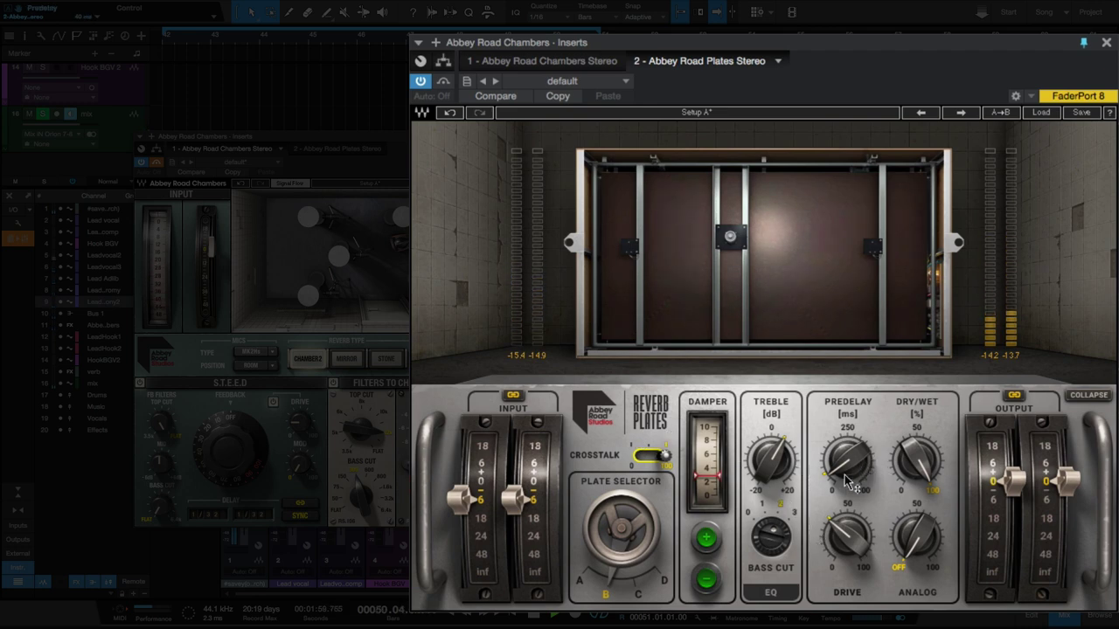
pyautogui.moveTo(841, 463); pyautogui.dragTo(841, 481)
pyautogui.moveTo(846, 537); pyautogui.dragTo(846, 525)
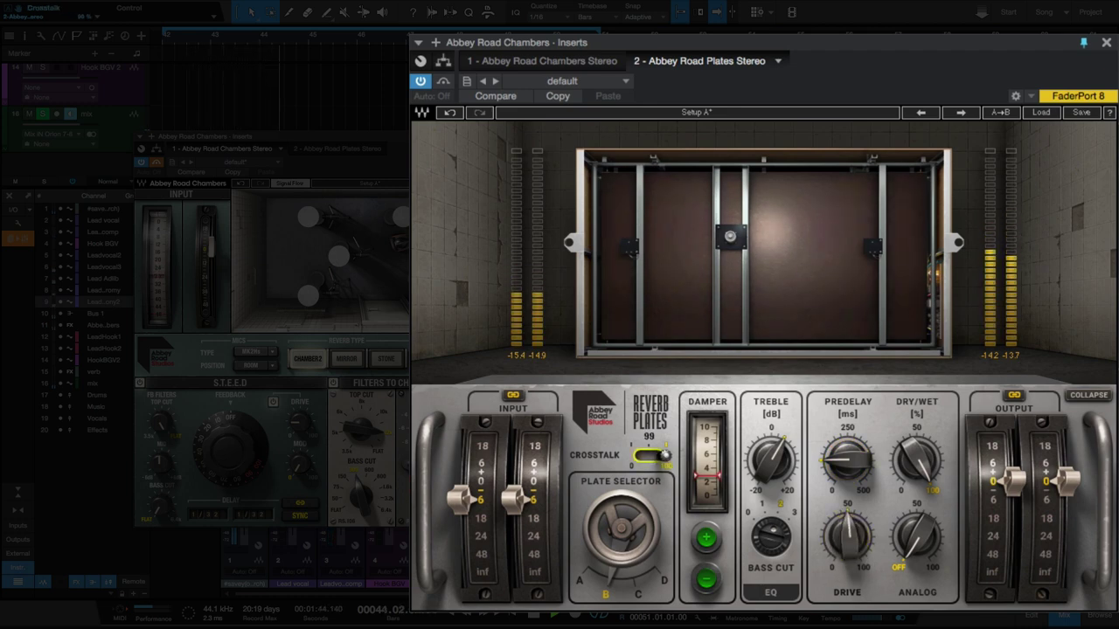
pyautogui.moveTo(664, 458); pyautogui.dragTo(631, 456)
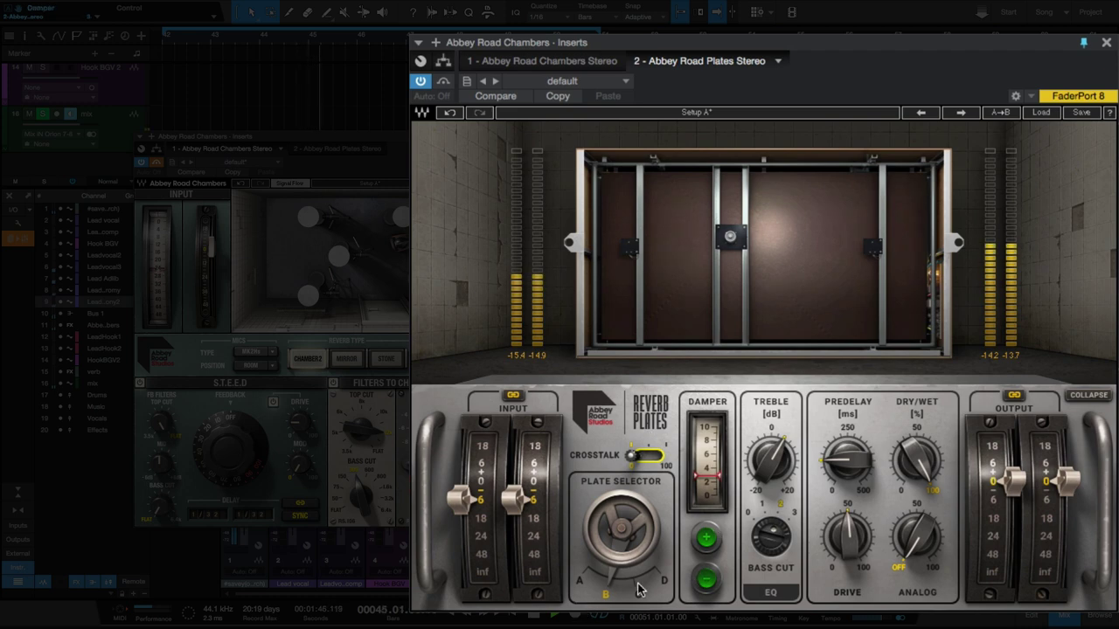
# - Cycle the plate selector through D, C and B, ending on plate A
pyautogui.click(662, 580)
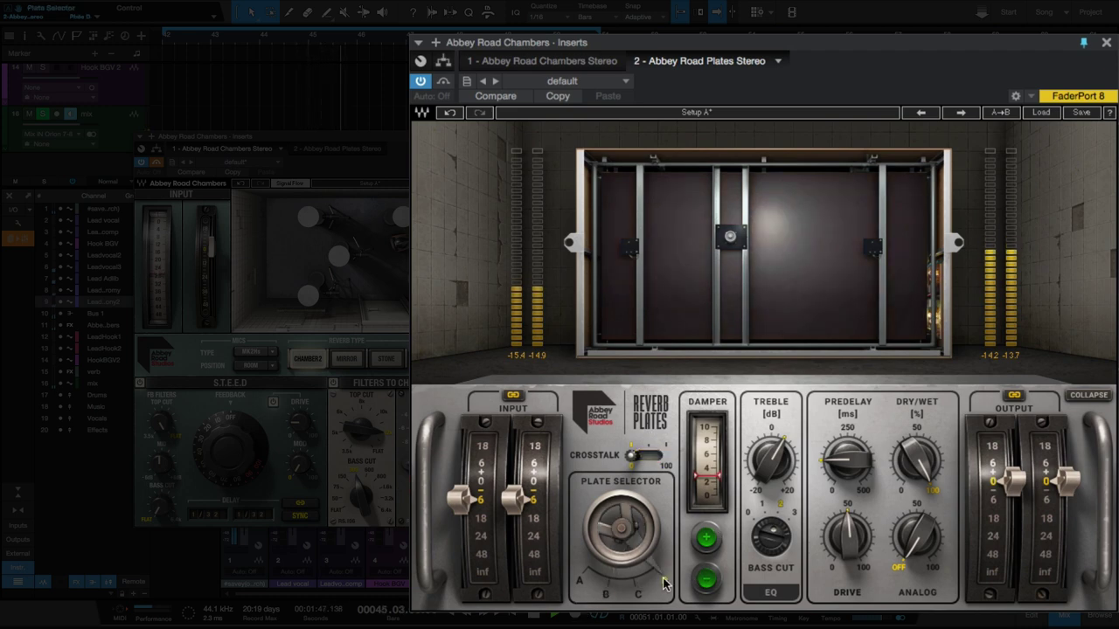
pyautogui.click(631, 609)
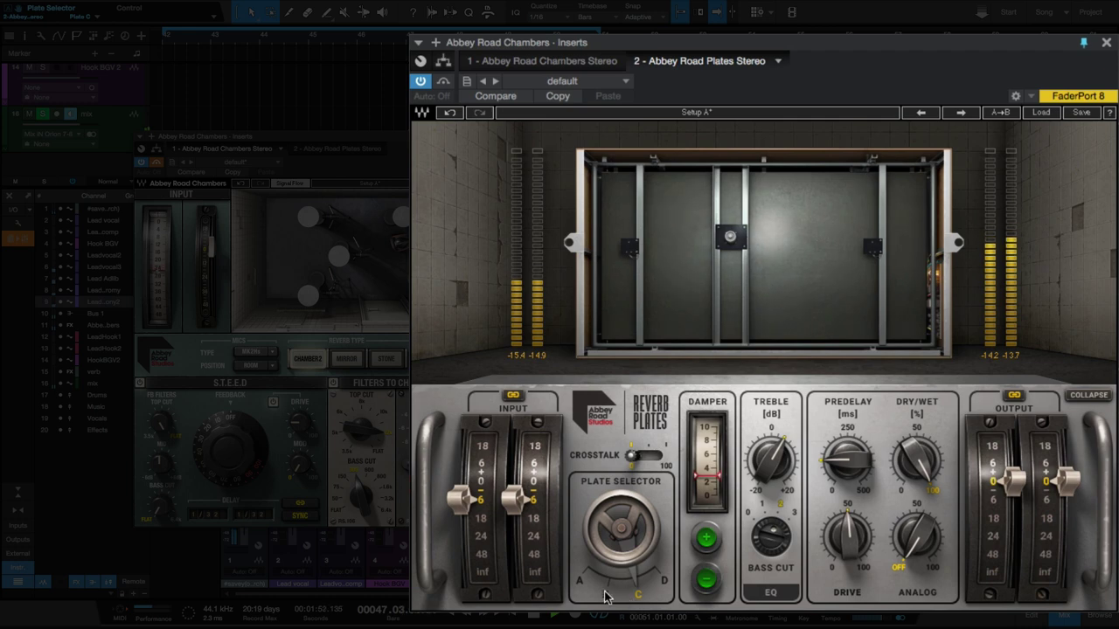
pyautogui.click(606, 597)
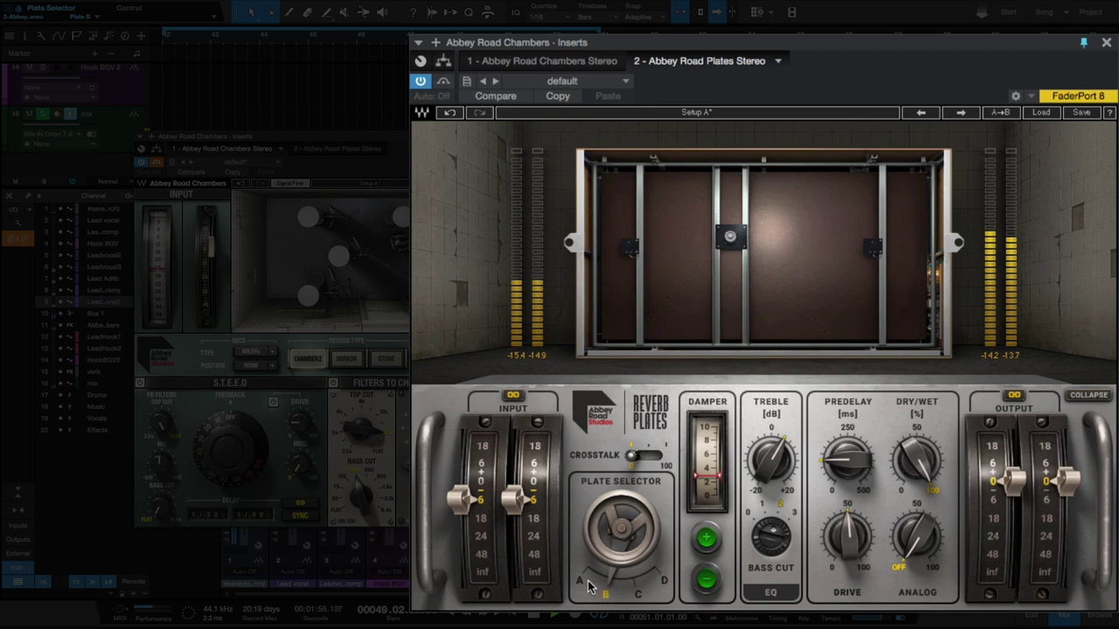
pyautogui.click(581, 586)
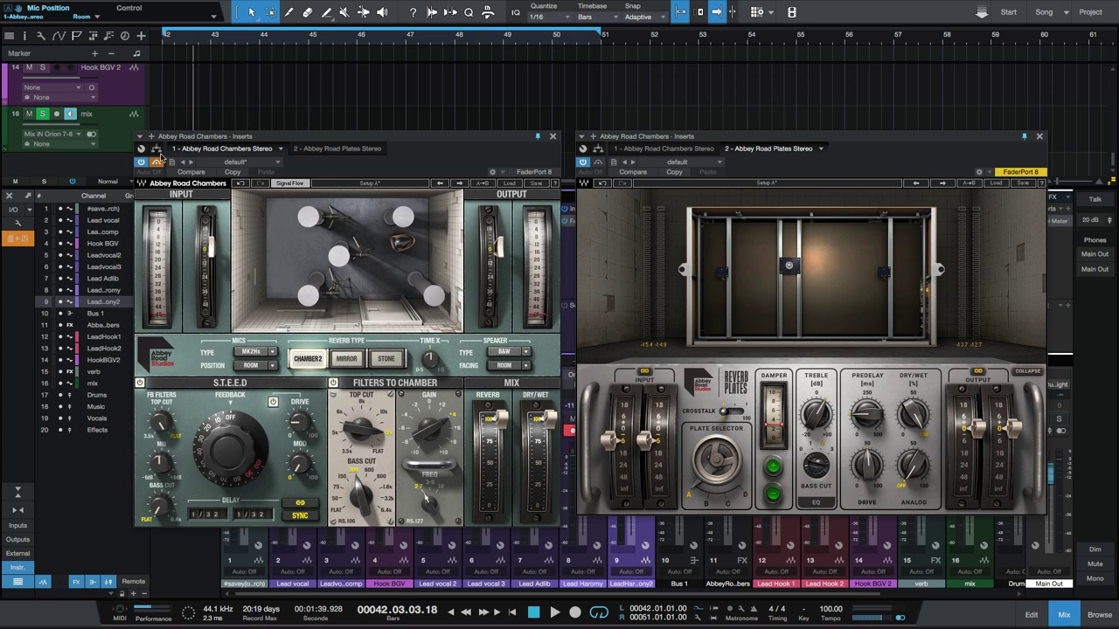
# - Move controller focus to the Chambers reverb, start playback, and open the STEED Delay division list
pyautogui.click(599, 166)
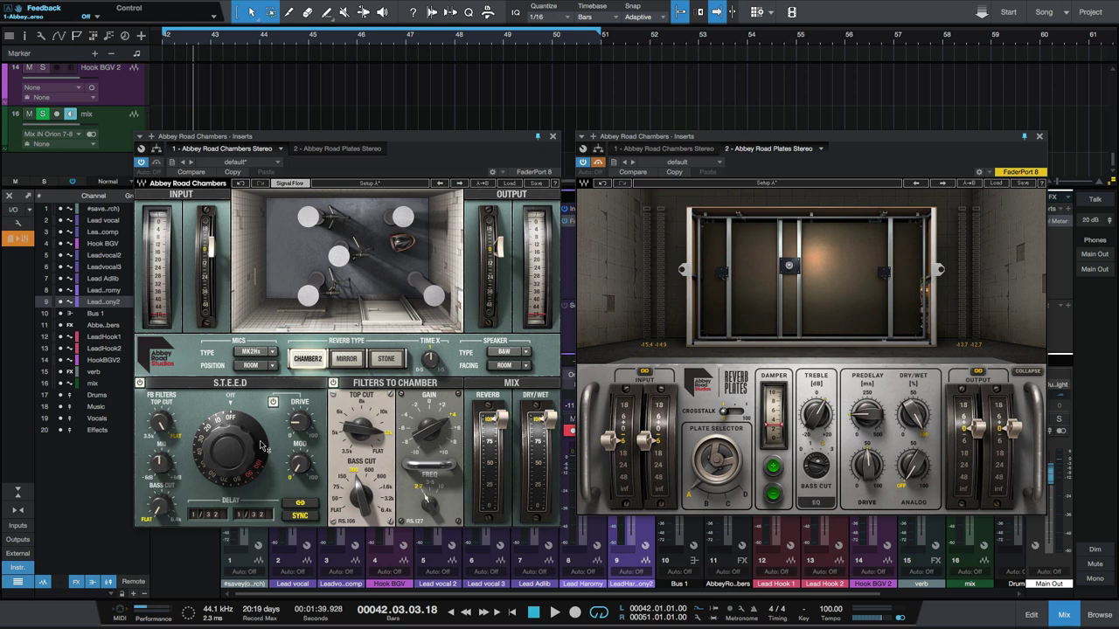
pyautogui.press('space')
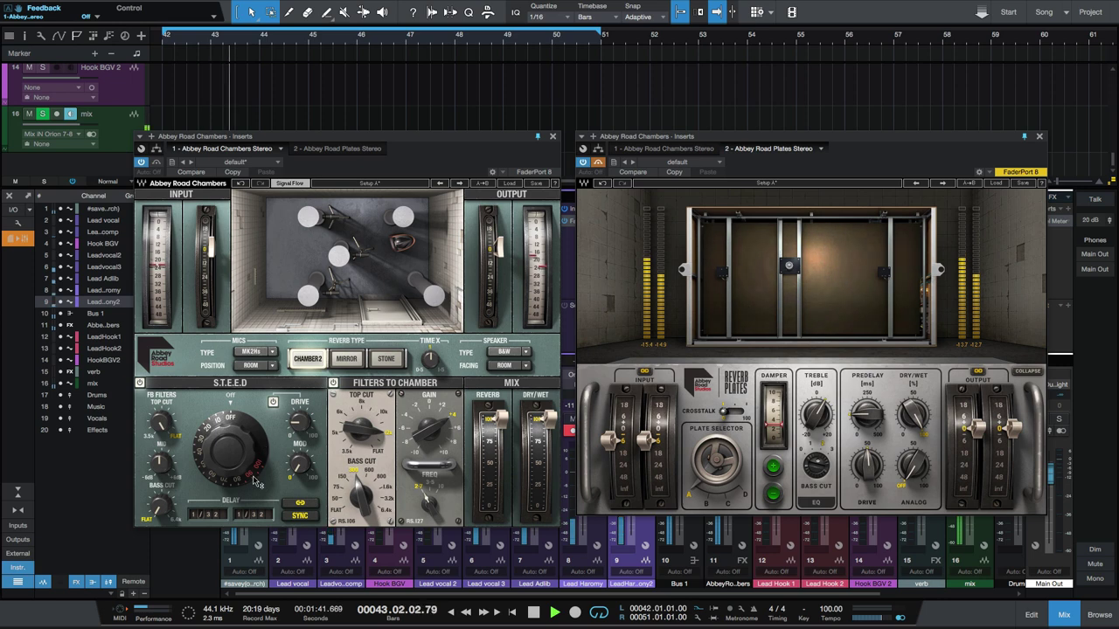
pyautogui.click(206, 514)
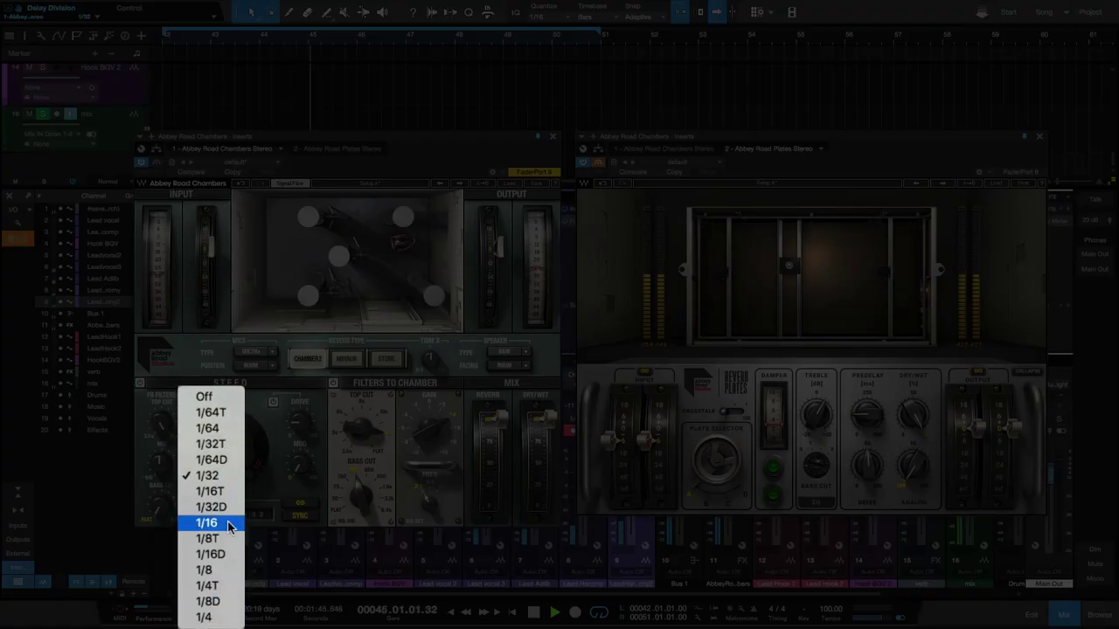
# - Set the STEED delay to 1/8, drive to 27.8, and raise feedback to 72.5%
pyautogui.click(225, 569)
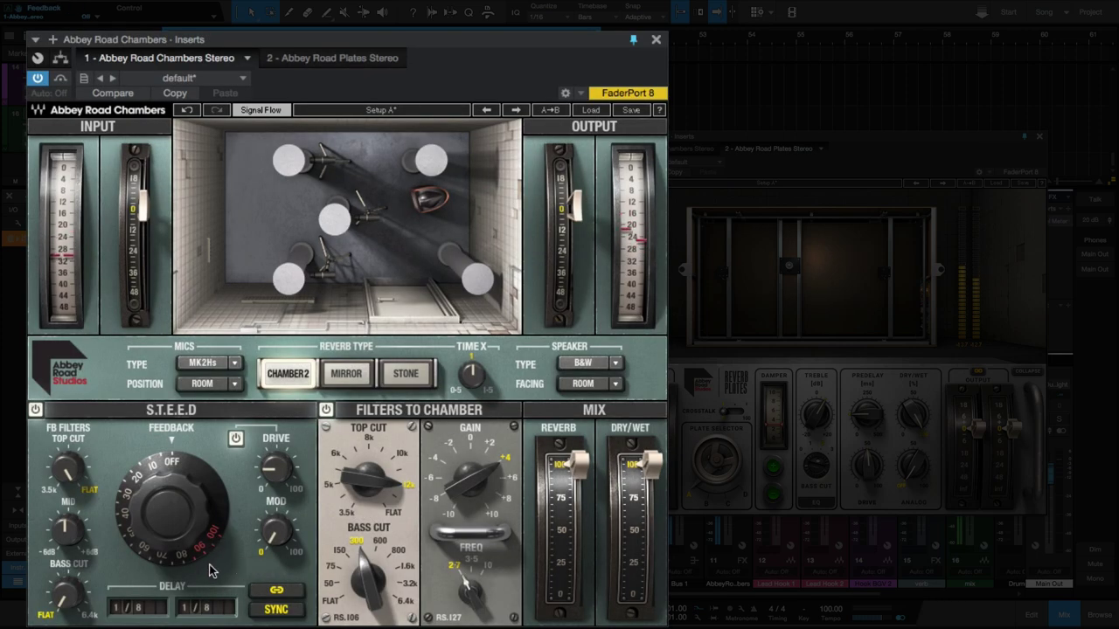
pyautogui.moveTo(204, 564); pyautogui.dragTo(205, 513)
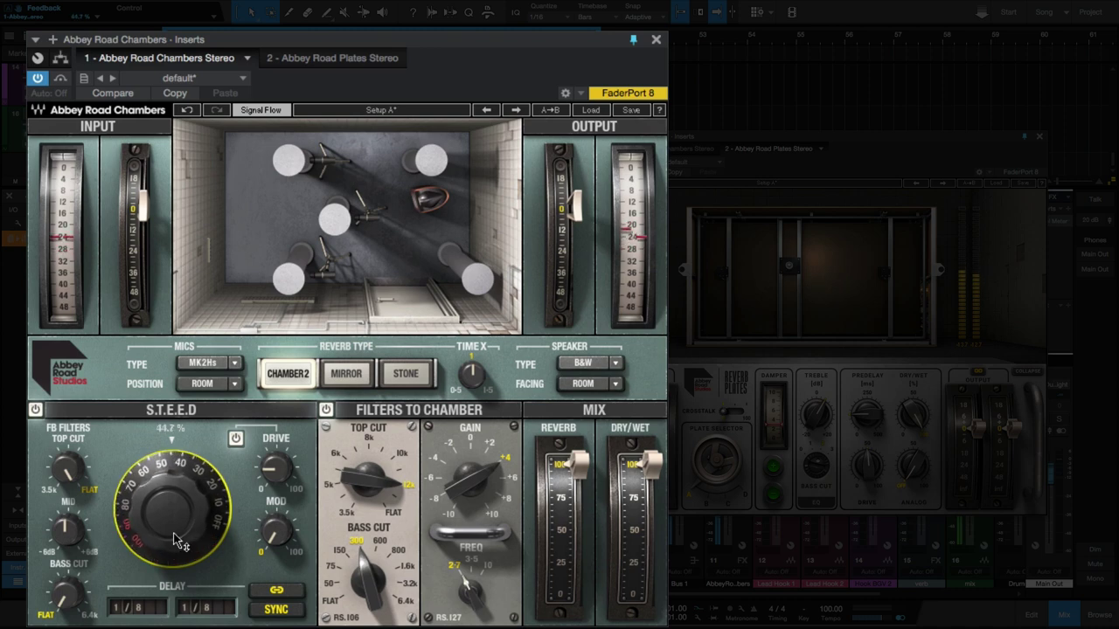
pyautogui.click(276, 468)
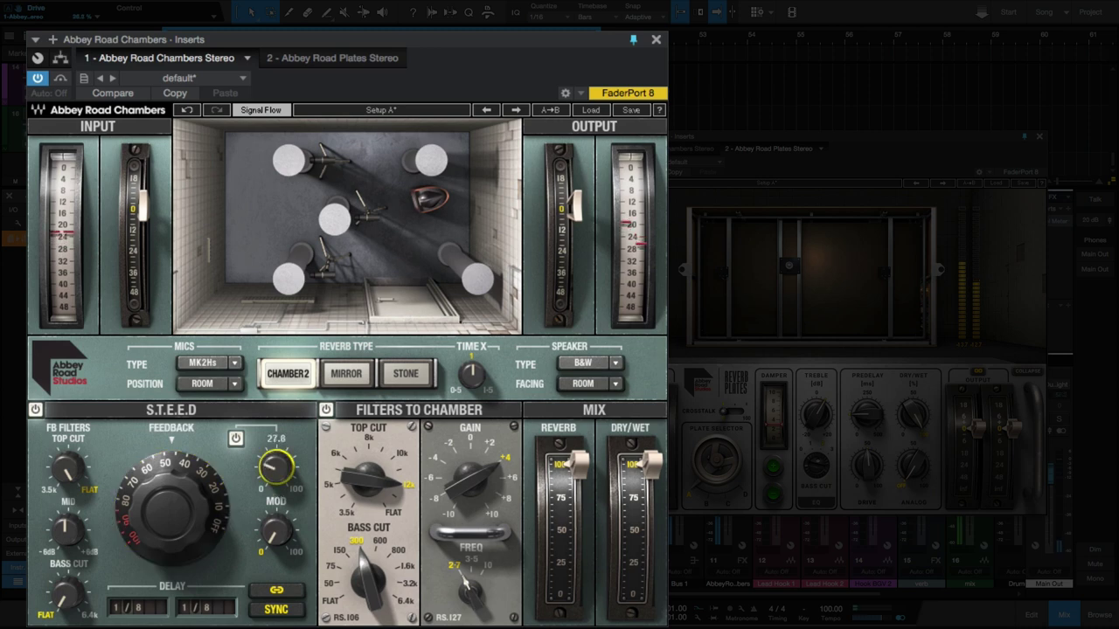
pyautogui.moveTo(175, 515); pyautogui.dragTo(157, 460)
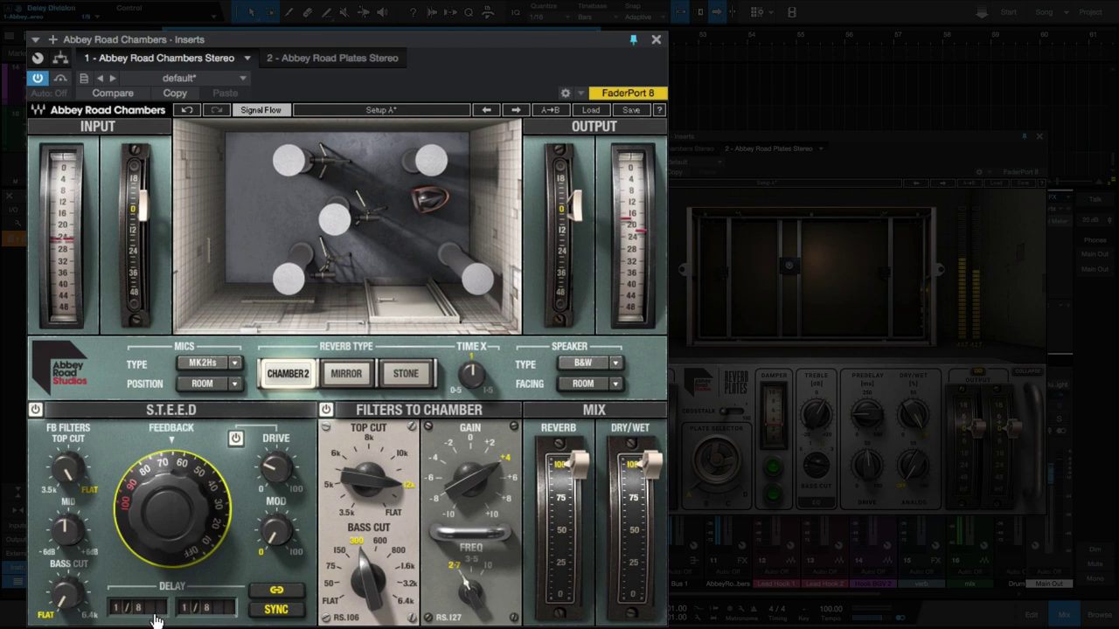
pyautogui.moveTo(175, 528); pyautogui.dragTo(175, 522)
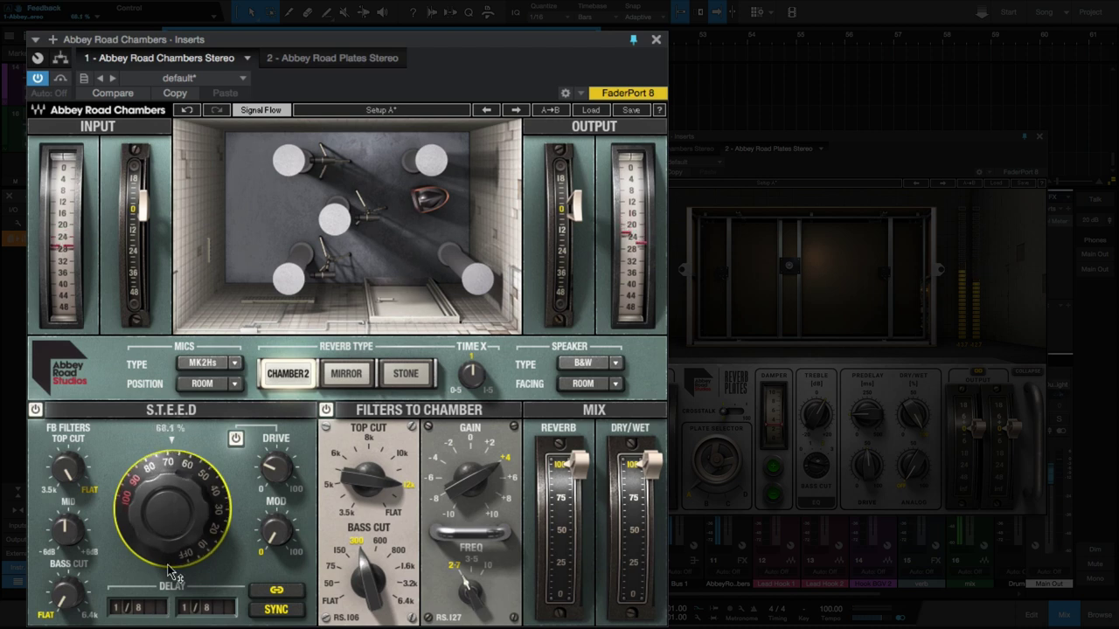
pyautogui.moveTo(172, 572); pyautogui.dragTo(172, 562)
# - Change the STEED delay to 1/32 and raise feedback to 84.3%
pyautogui.click(202, 513)
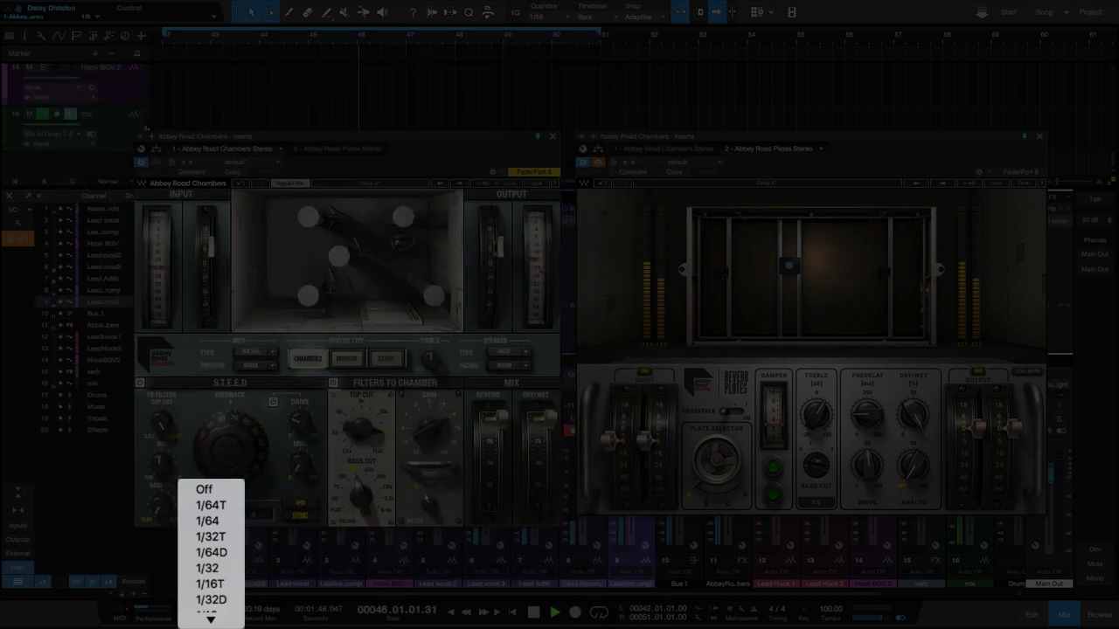
pyautogui.click(222, 570)
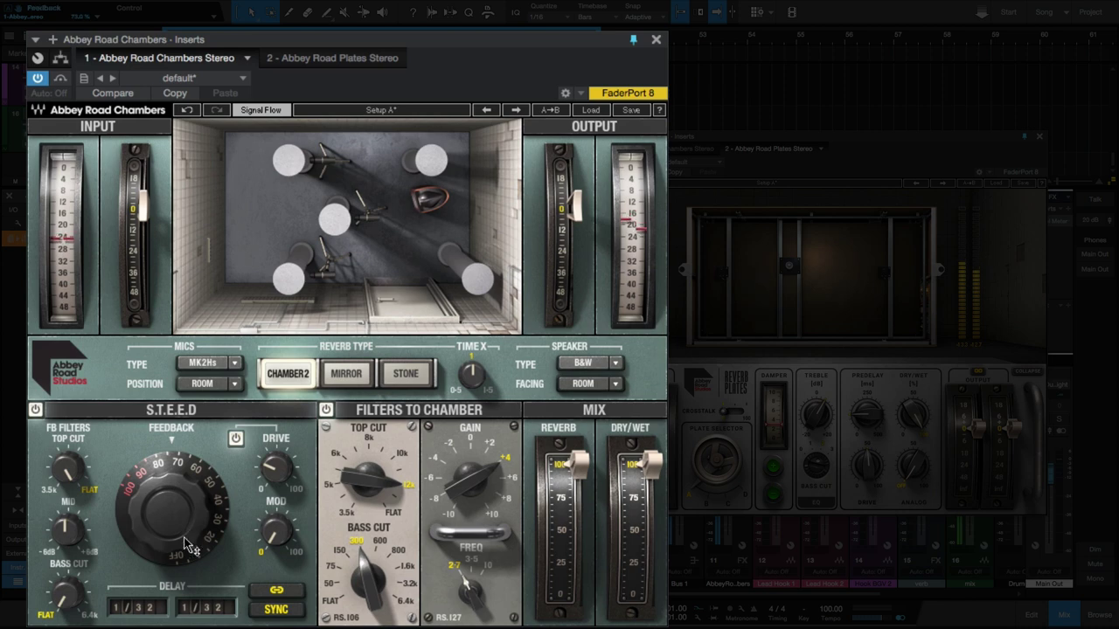
pyautogui.moveTo(178, 542)
pyautogui.scroll(6, 172, 510)
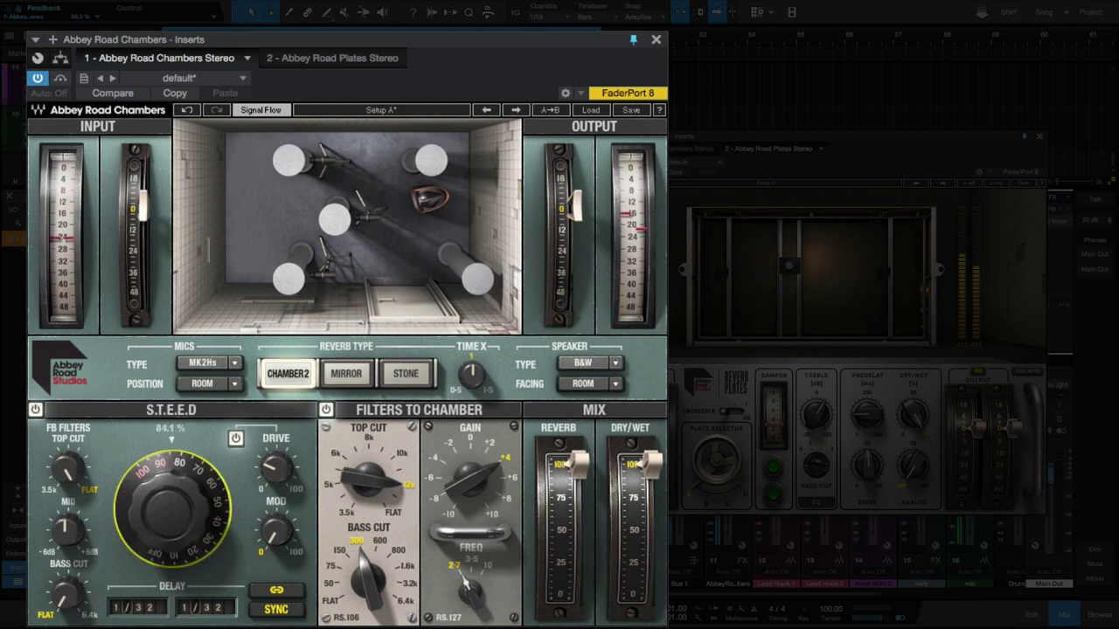
pyautogui.scroll(1, 168, 542)
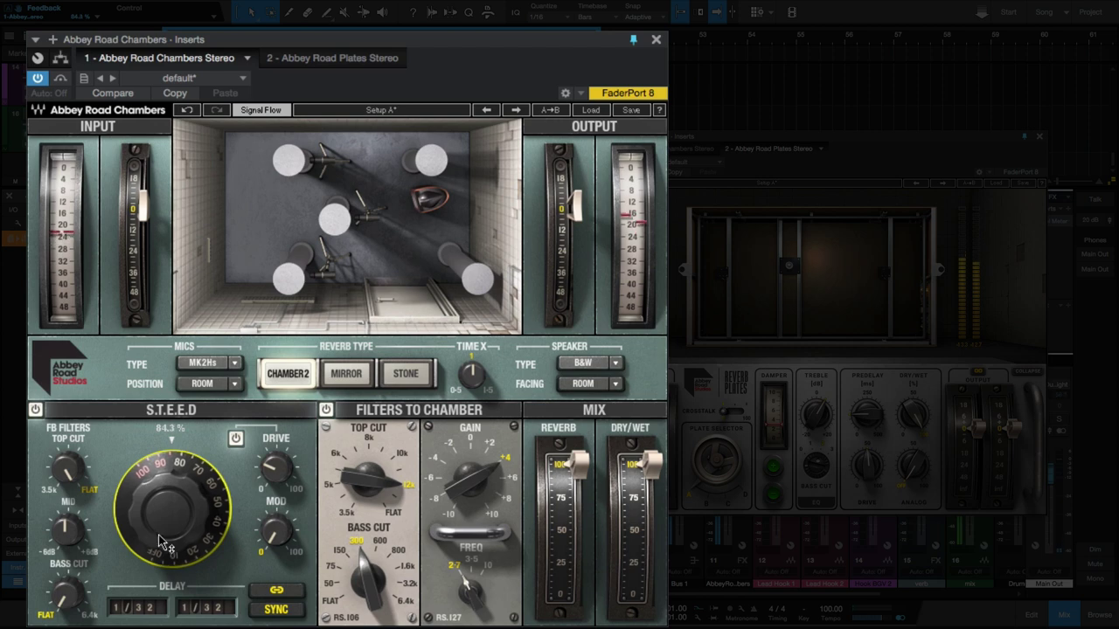